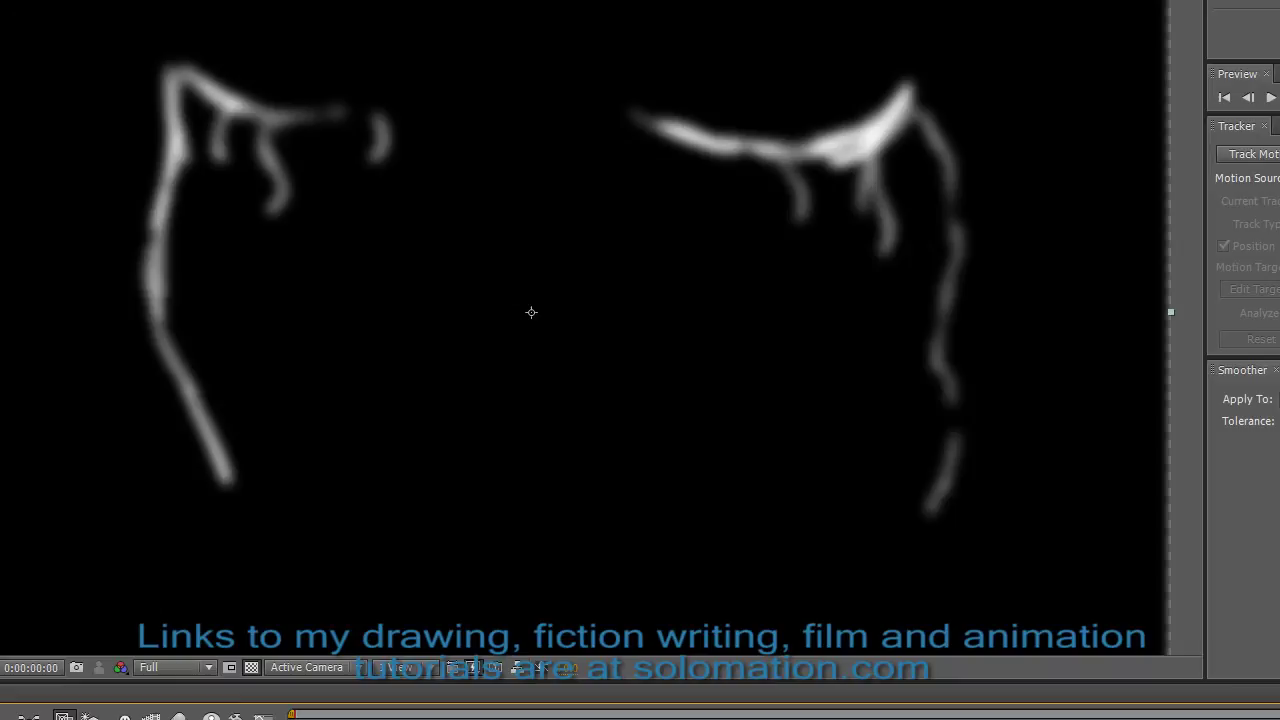
Restore the panels and disable Gaussian Blur, Black & White, Invert and Auto Contrast on a later cyan-stroke frame.
key("grave")
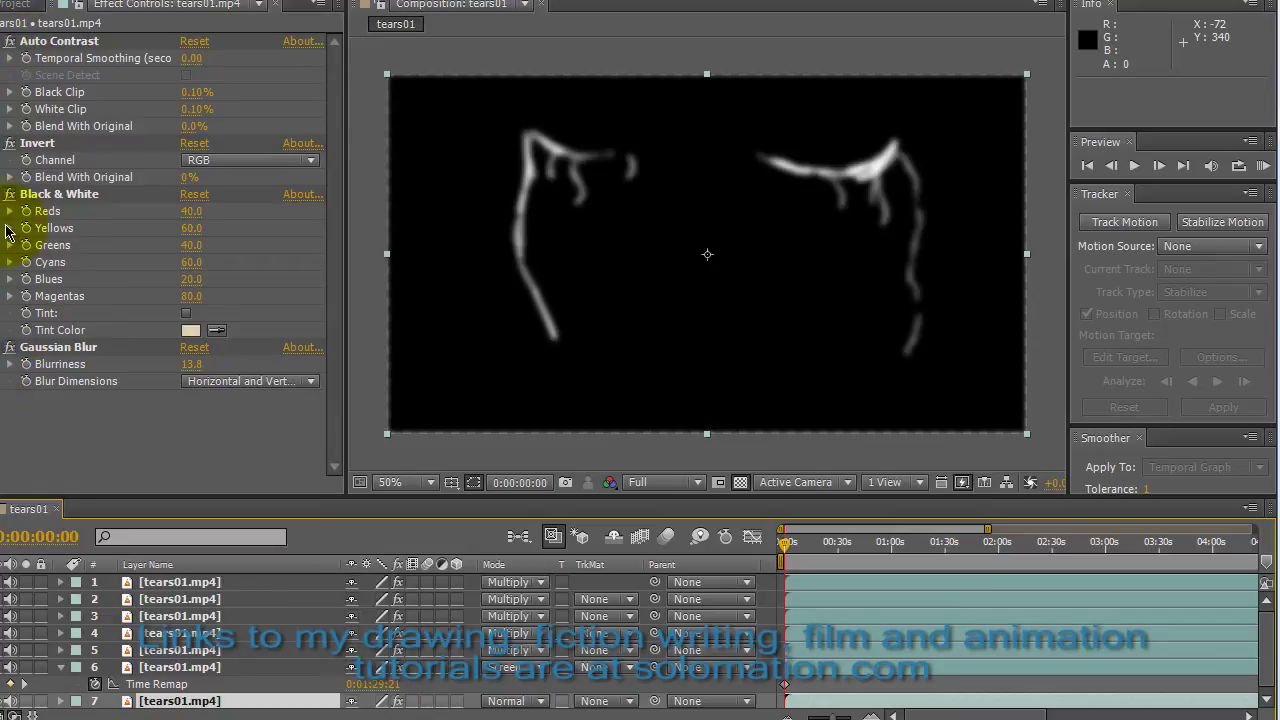
left_click(10, 347)
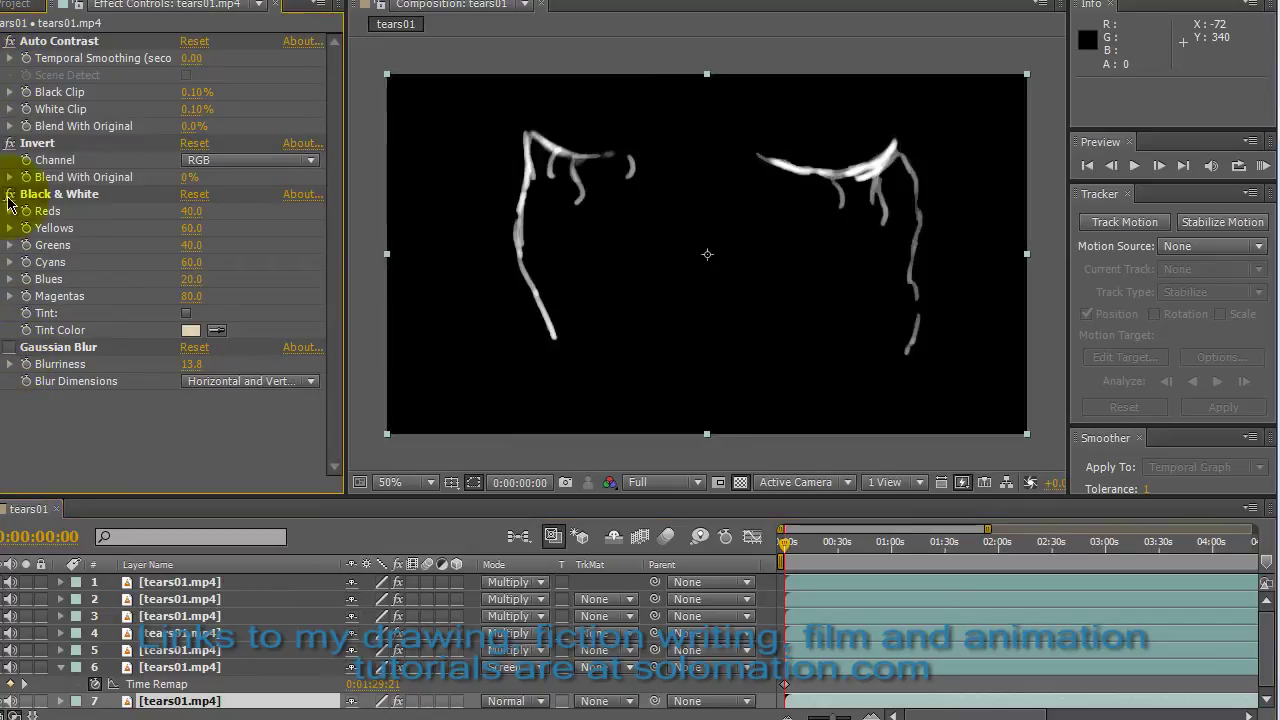
left_click(10, 194)
left_click(10, 143)
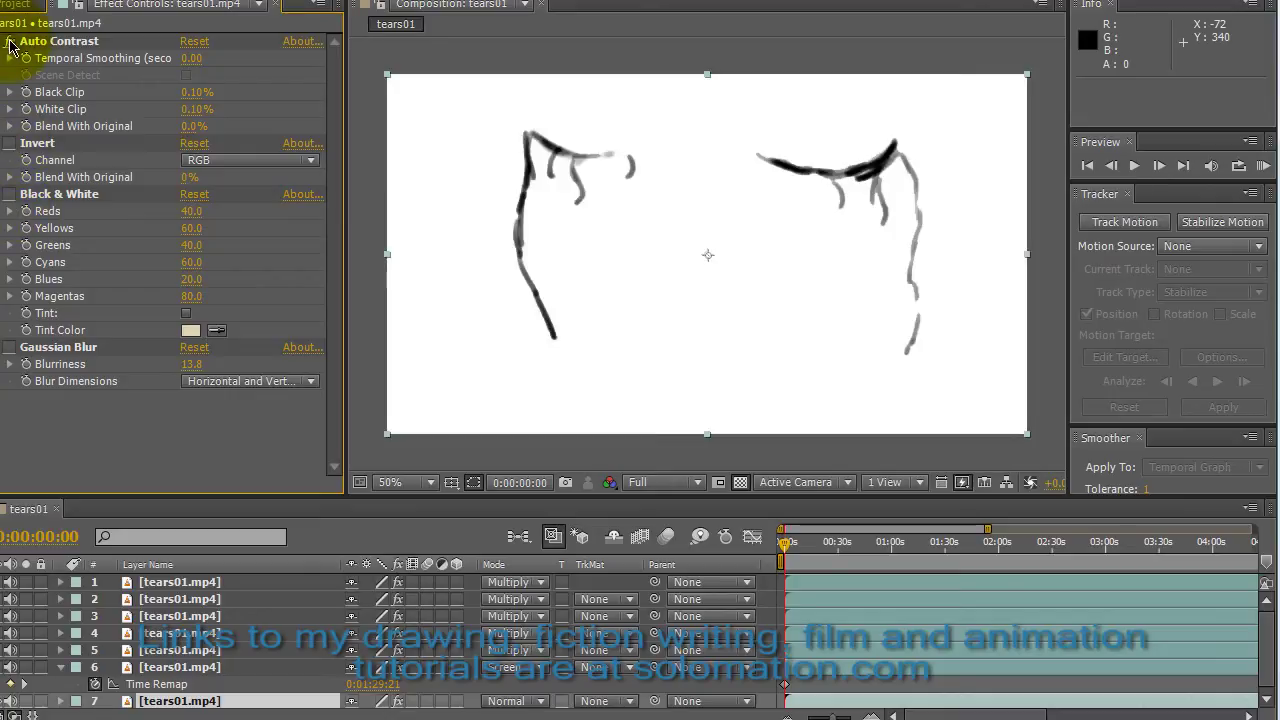
left_click(10, 41)
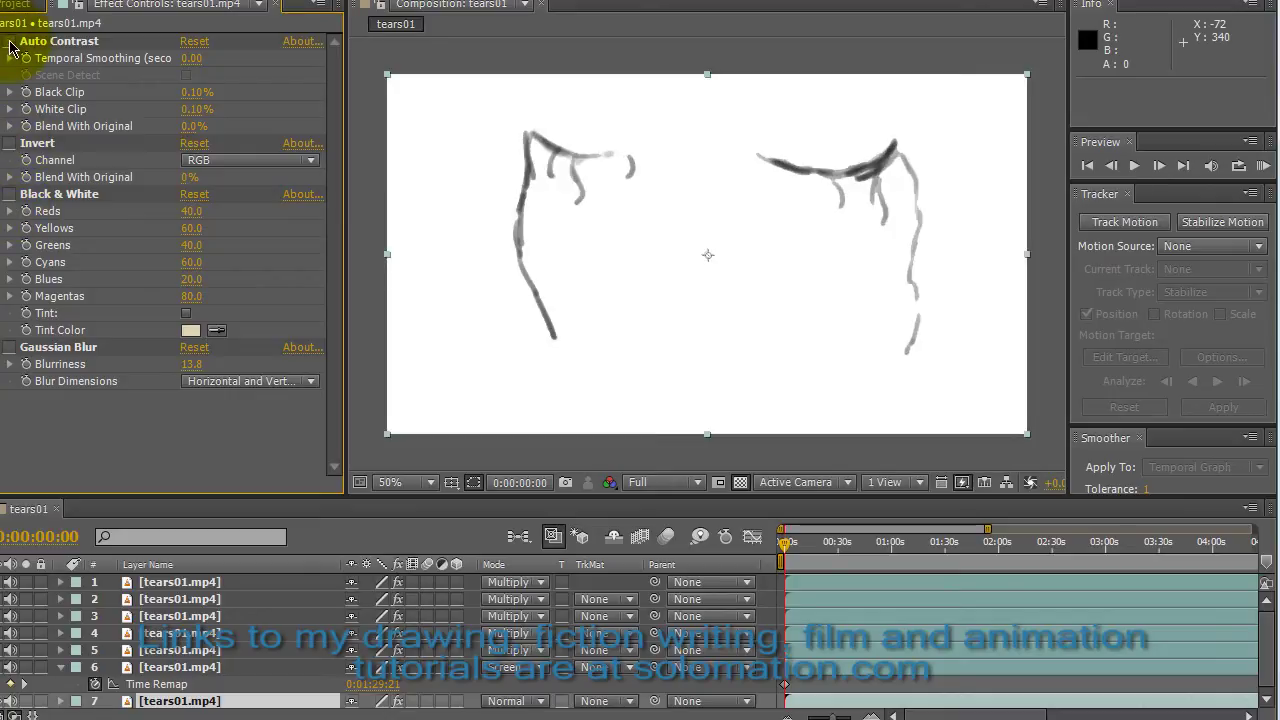
left_click(979, 547)
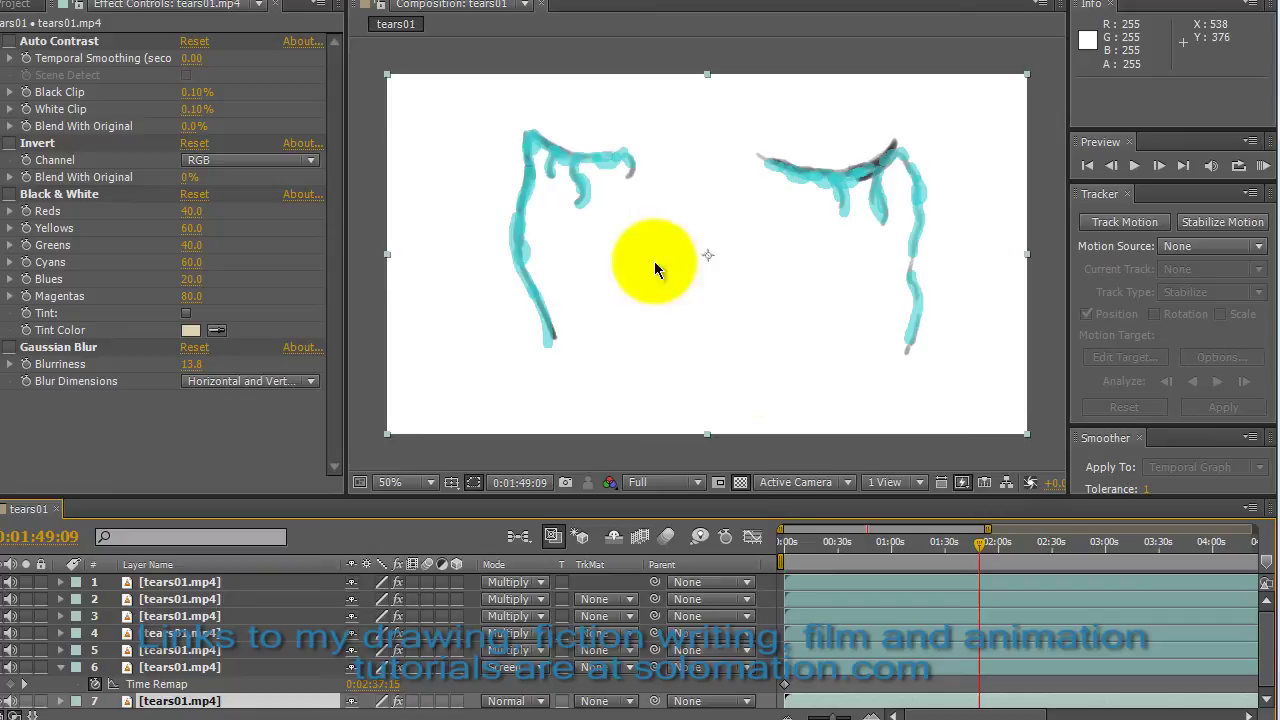
Re-enable Auto Contrast, Invert, Black & White and Gaussian Blur, then show layer 6's tears01.mp4 footage.
left_click(9, 41)
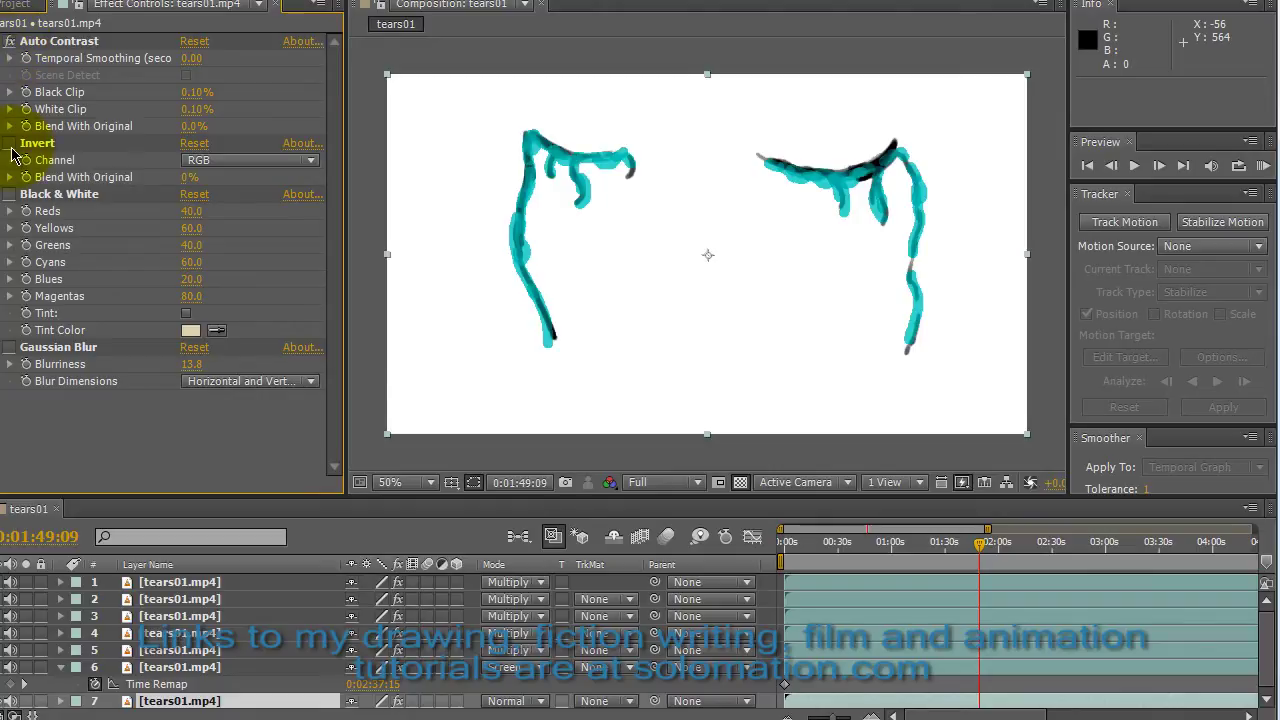
left_click(10, 143)
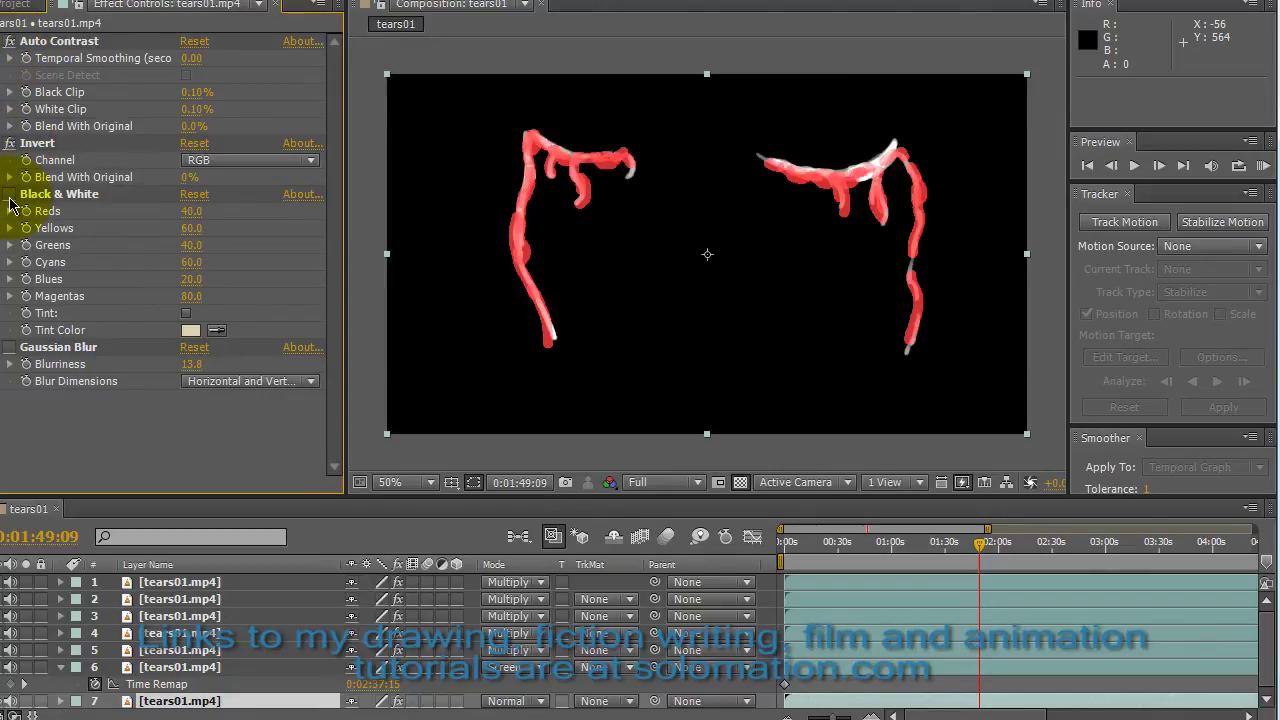
left_click(9, 195)
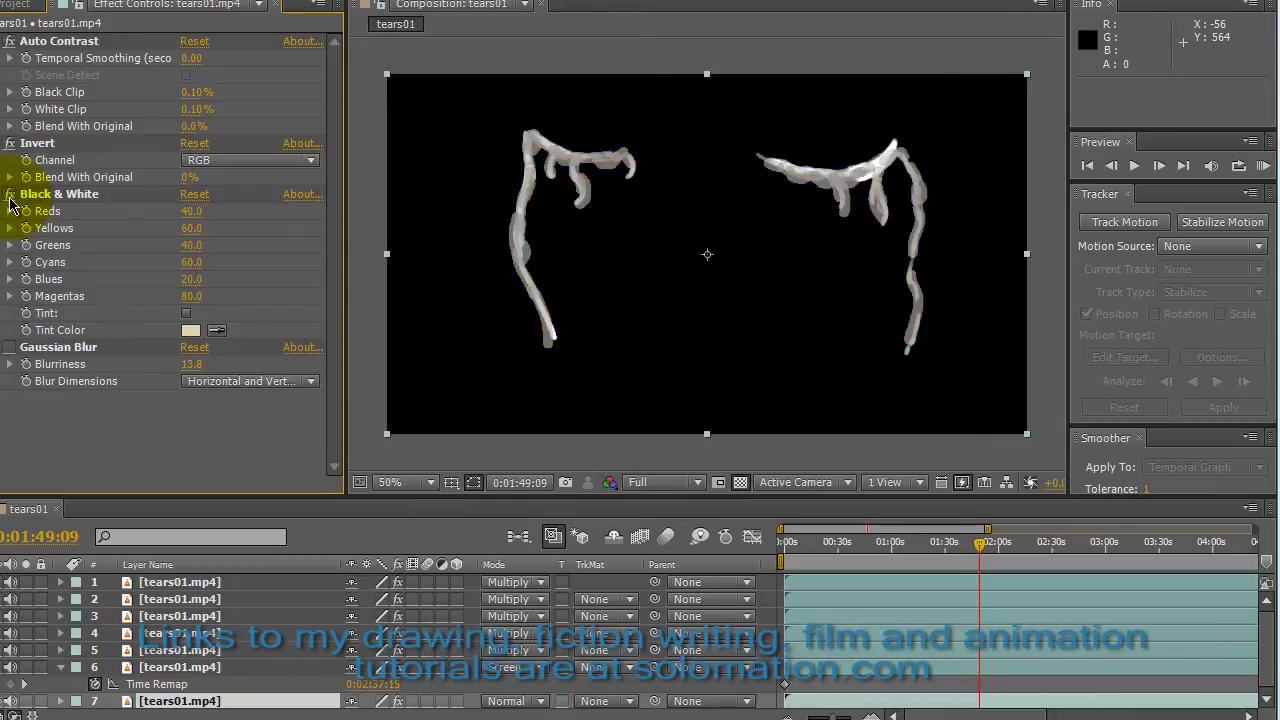
left_click(10, 355)
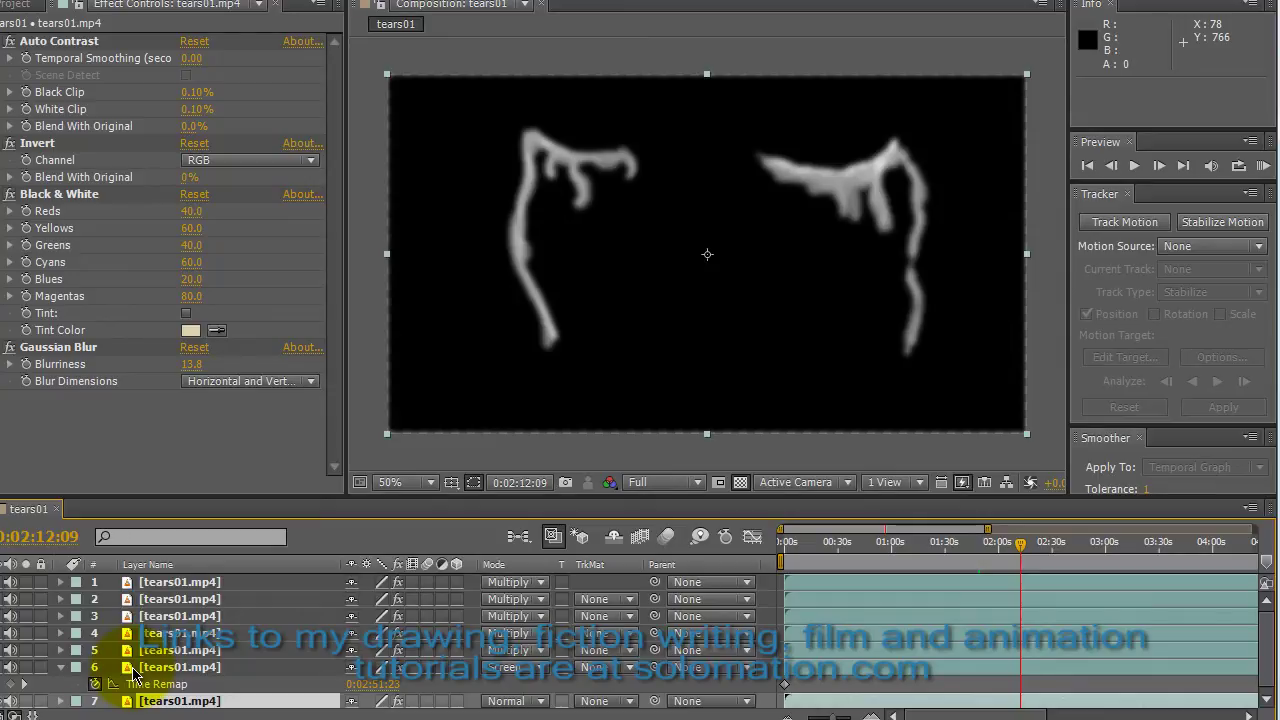
left_click(133, 668)
left_click(15, 4)
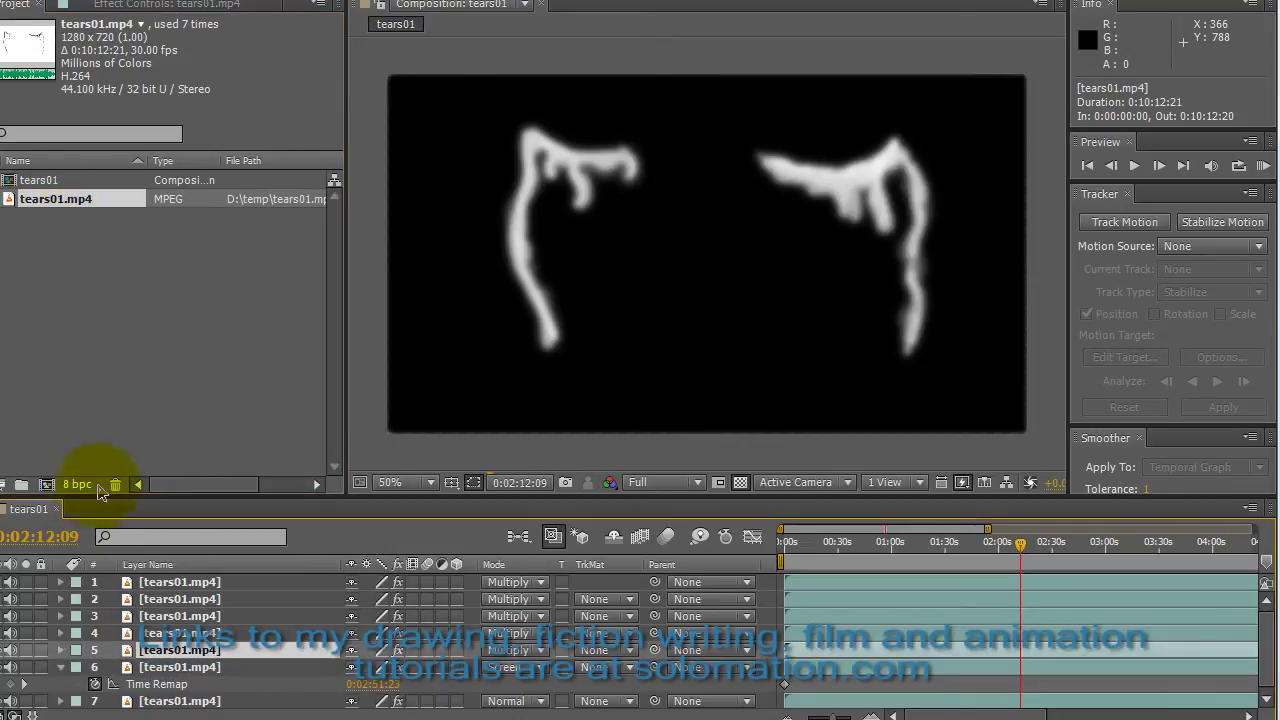
Select tears01.mp4 layer 5 and view its Black & White and Lens Blur (Hexagon iris, radius 39) settings.
left_click(180, 650)
left_click(180, 8)
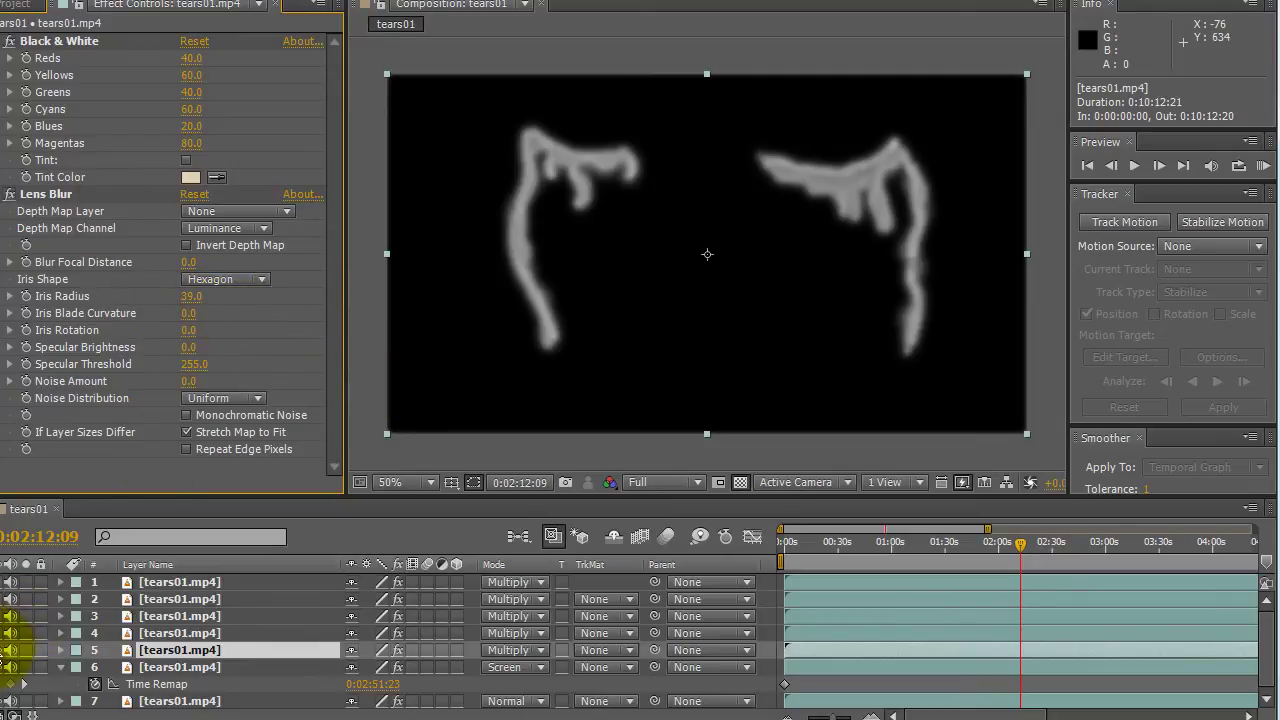
Toggle layer 5's visibility off and on to compare the result.
left_click(9, 650)
left_click(9, 650)
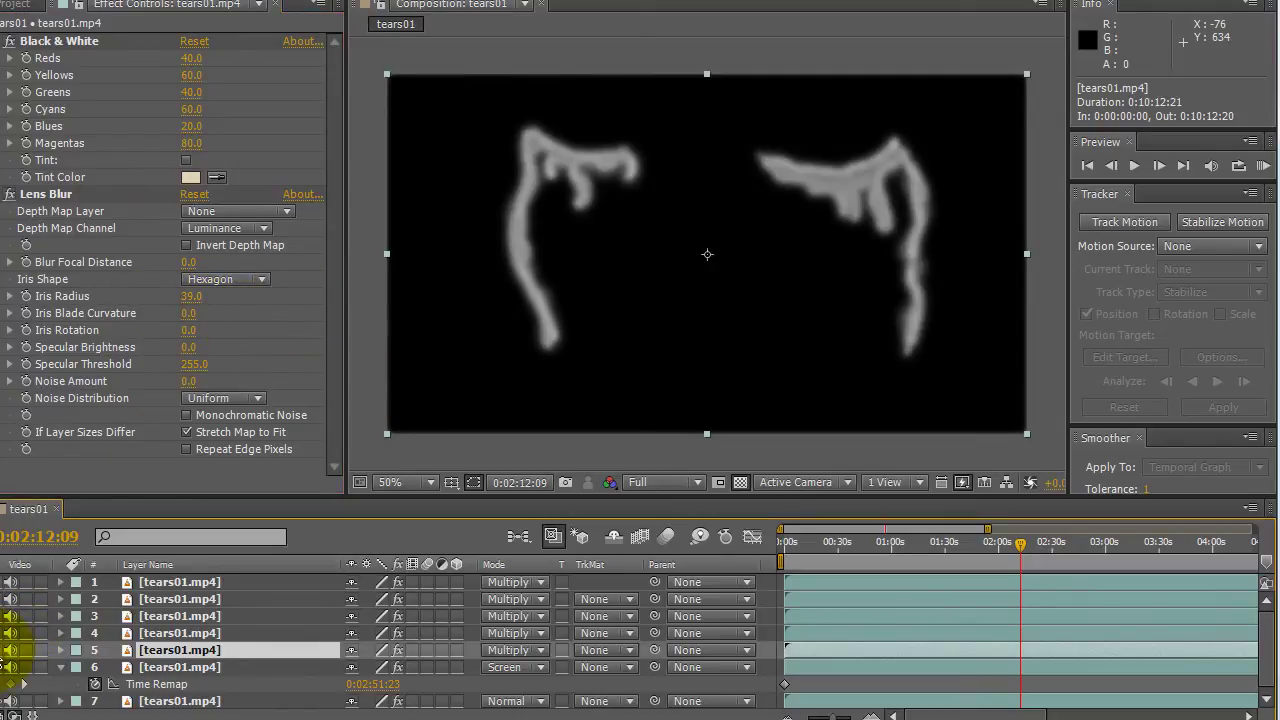
left_click(9, 650)
left_click(9, 650)
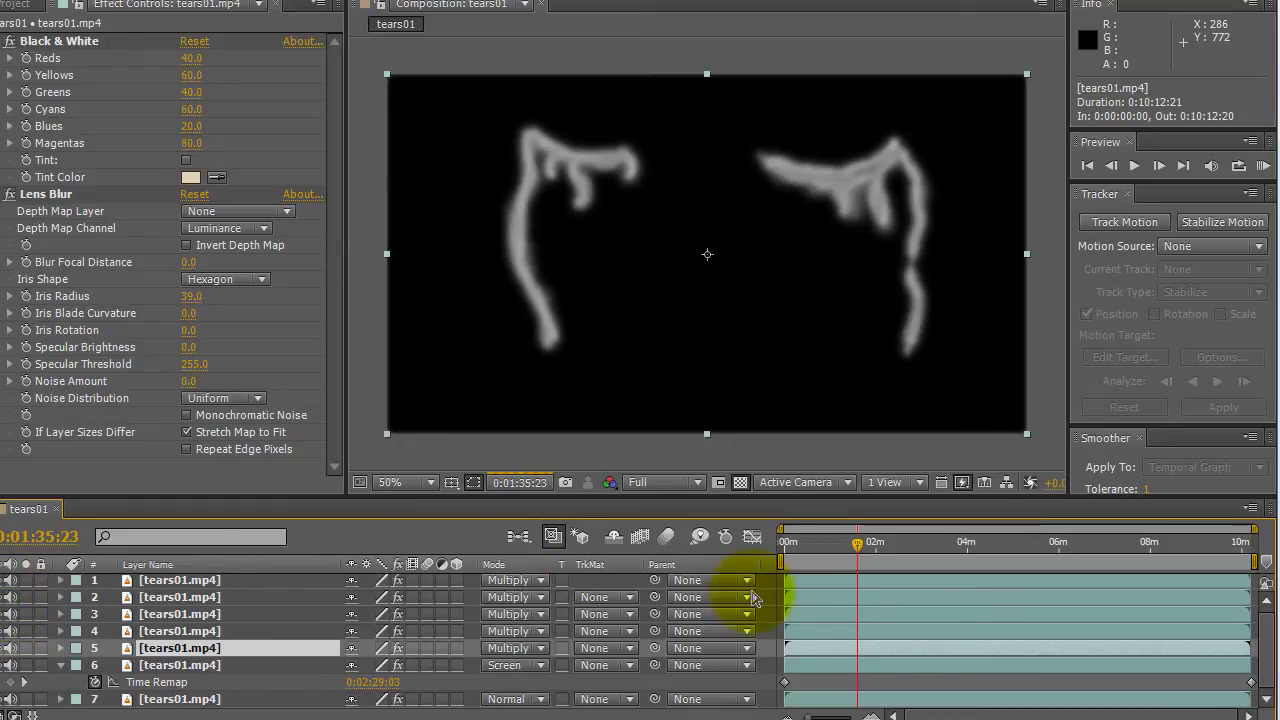
Scrub forward through the timeline to 0:02:05:28 and then 0:02:55:24.
scroll(1200, 630, "up", 1)
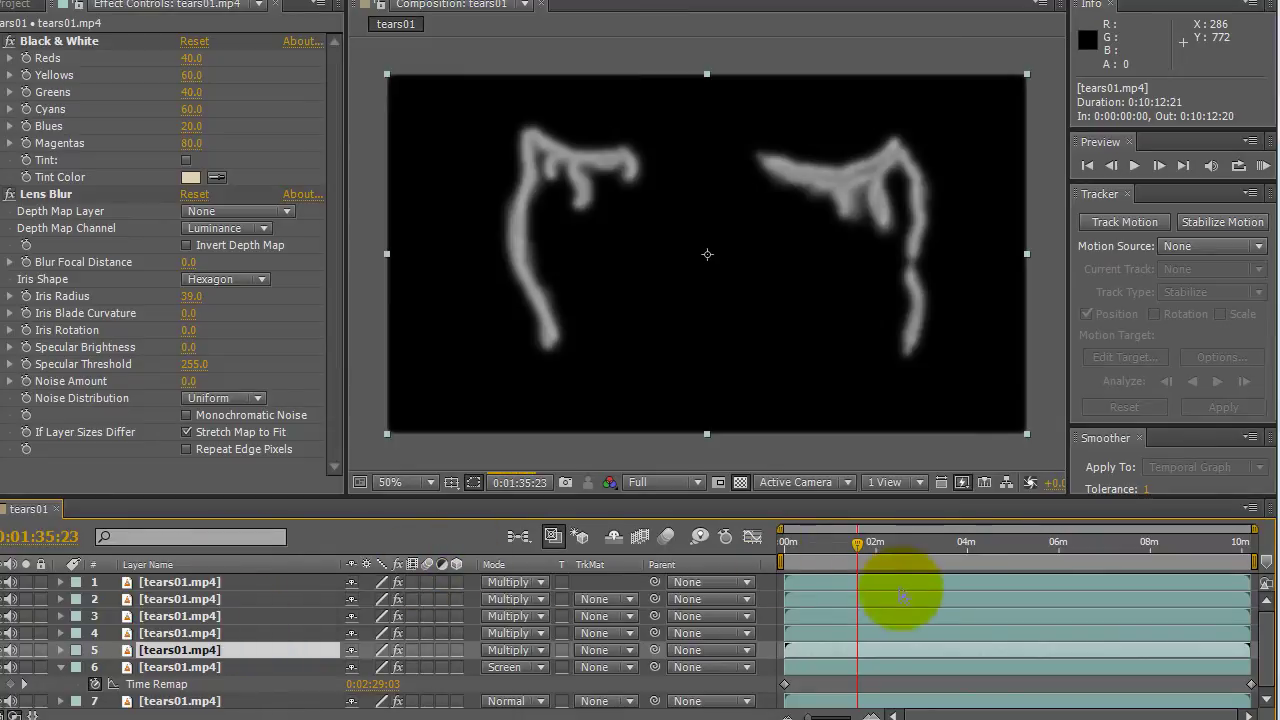
left_click(857, 545)
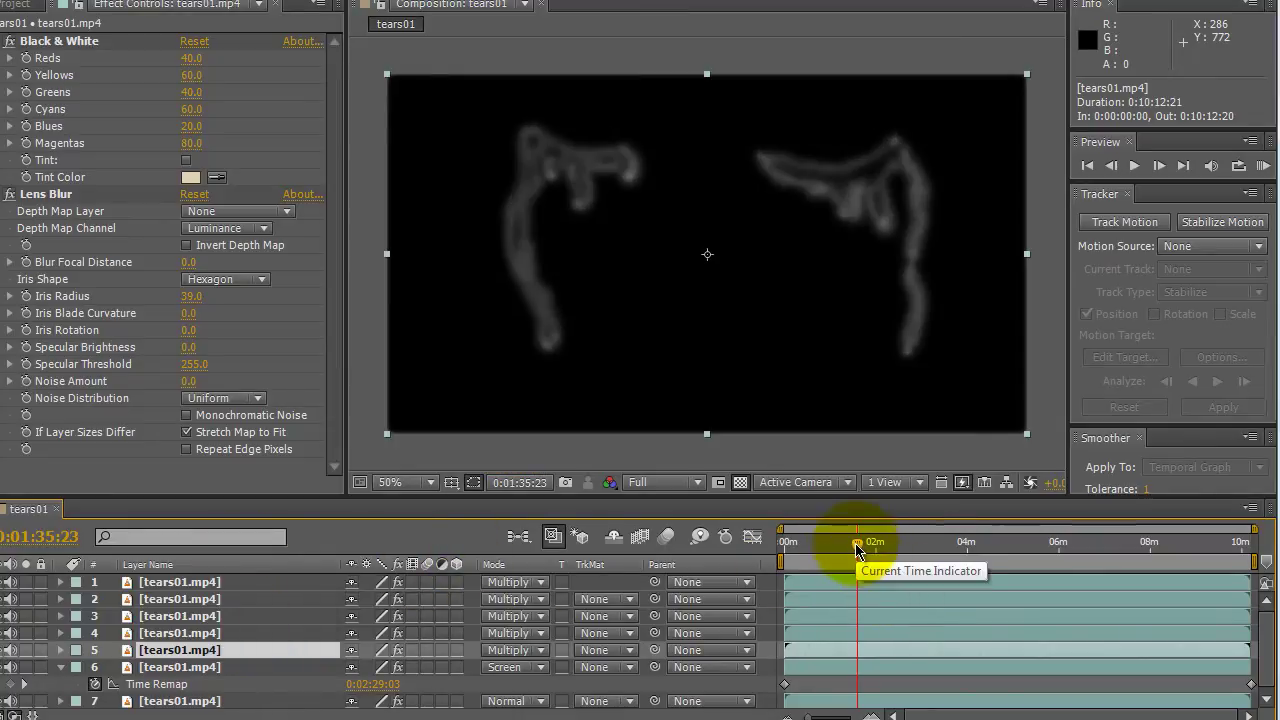
left_click_drag(856, 543, 887, 546)
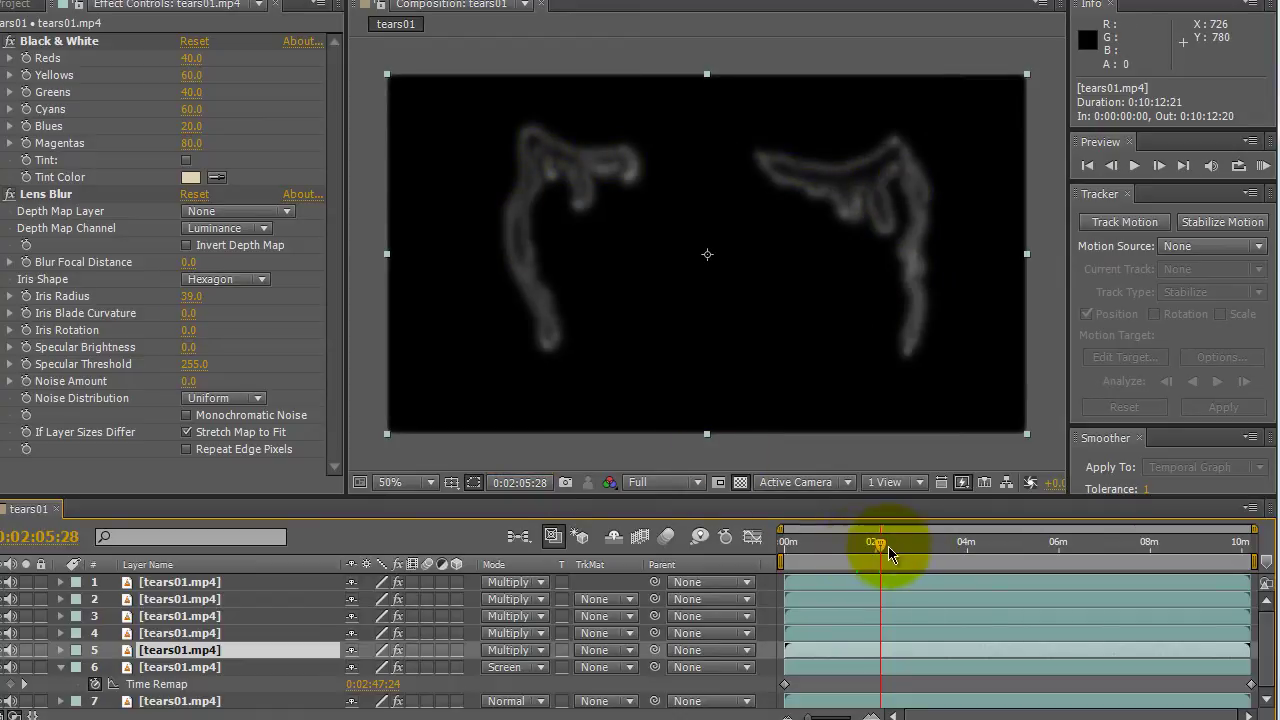
left_click_drag(880, 552, 918, 553)
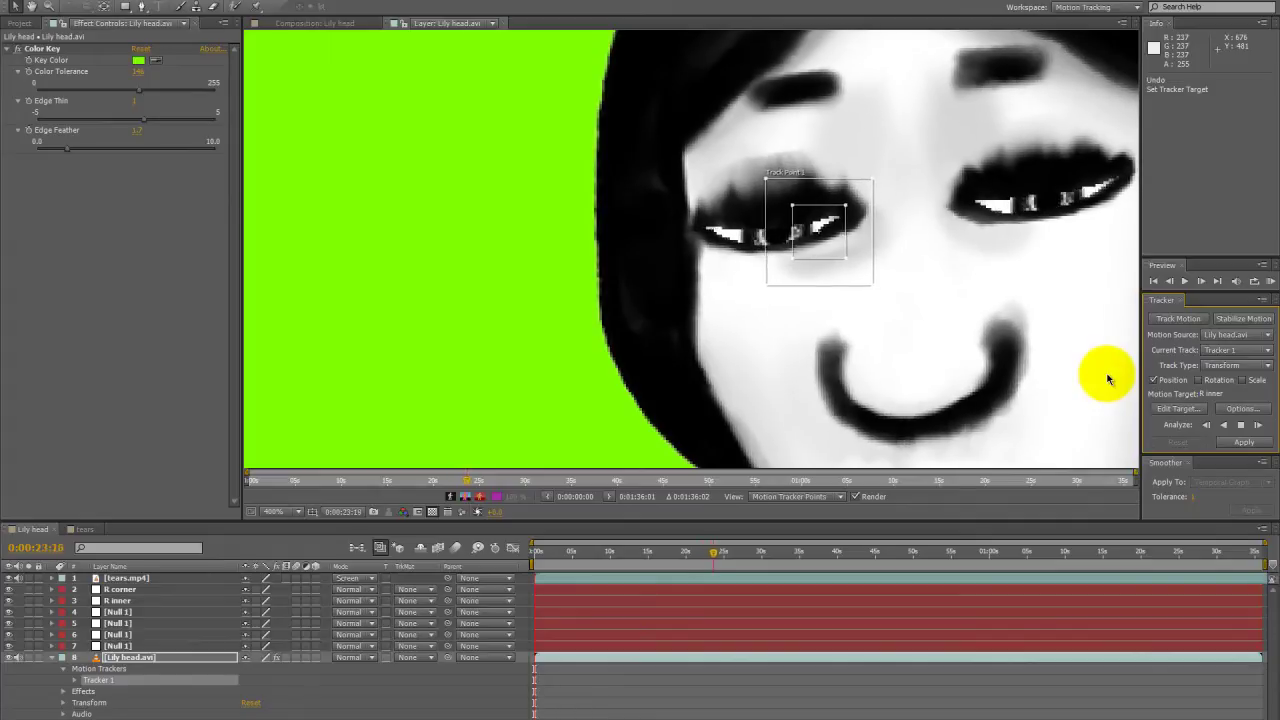
Analyze the eye track forward toward 0:01:19, dragging the drifting track point back onto the eye.
left_click(1240, 425)
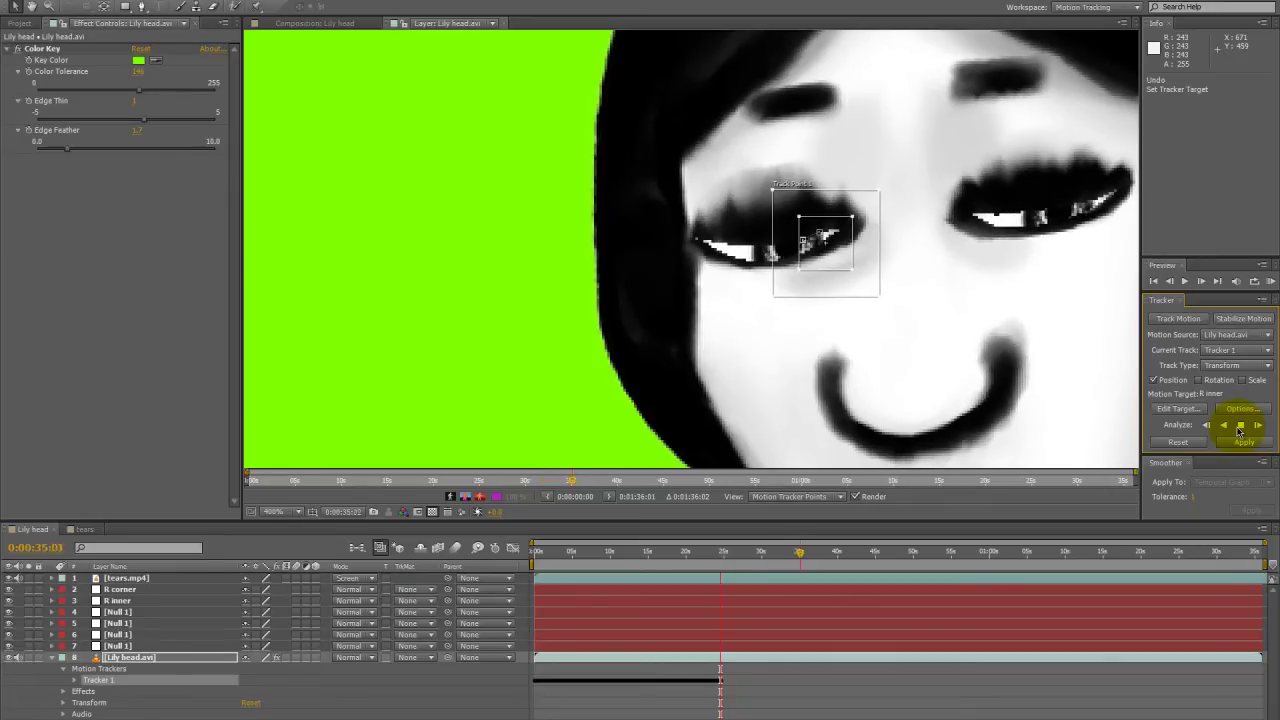
left_click(1240, 427)
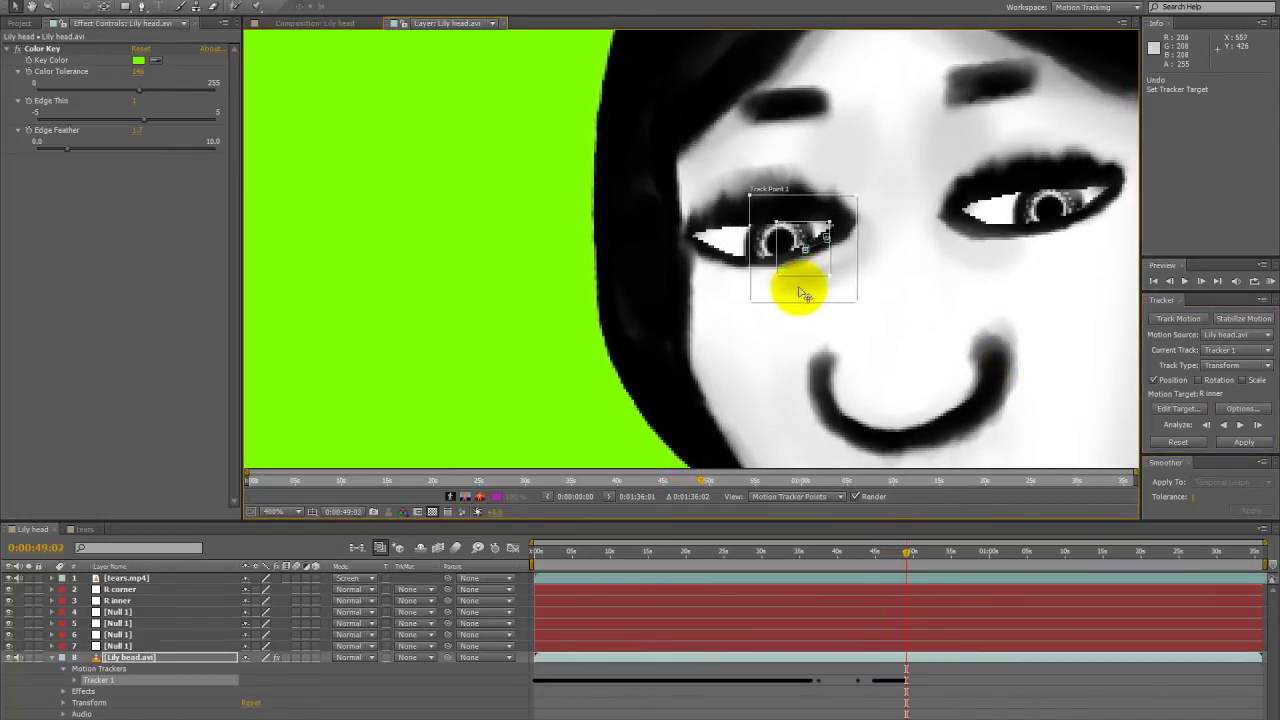
left_click(1240, 424)
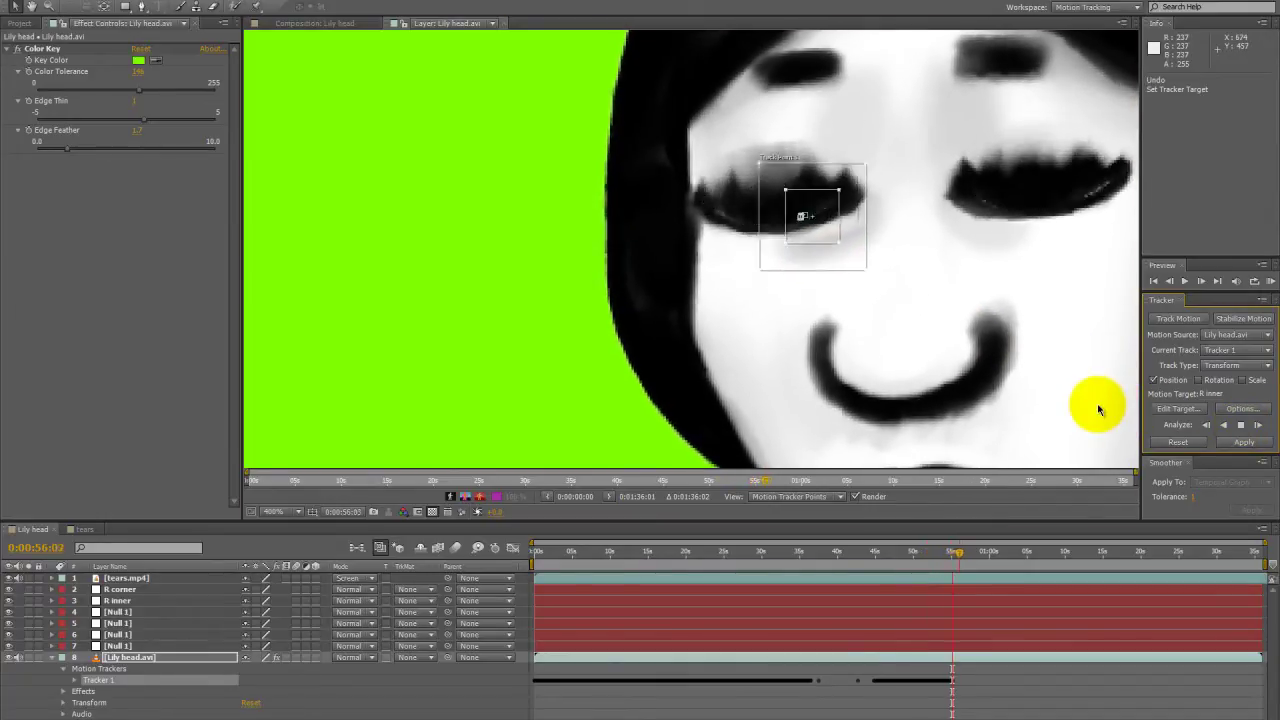
left_click_drag(829, 264, 820, 268)
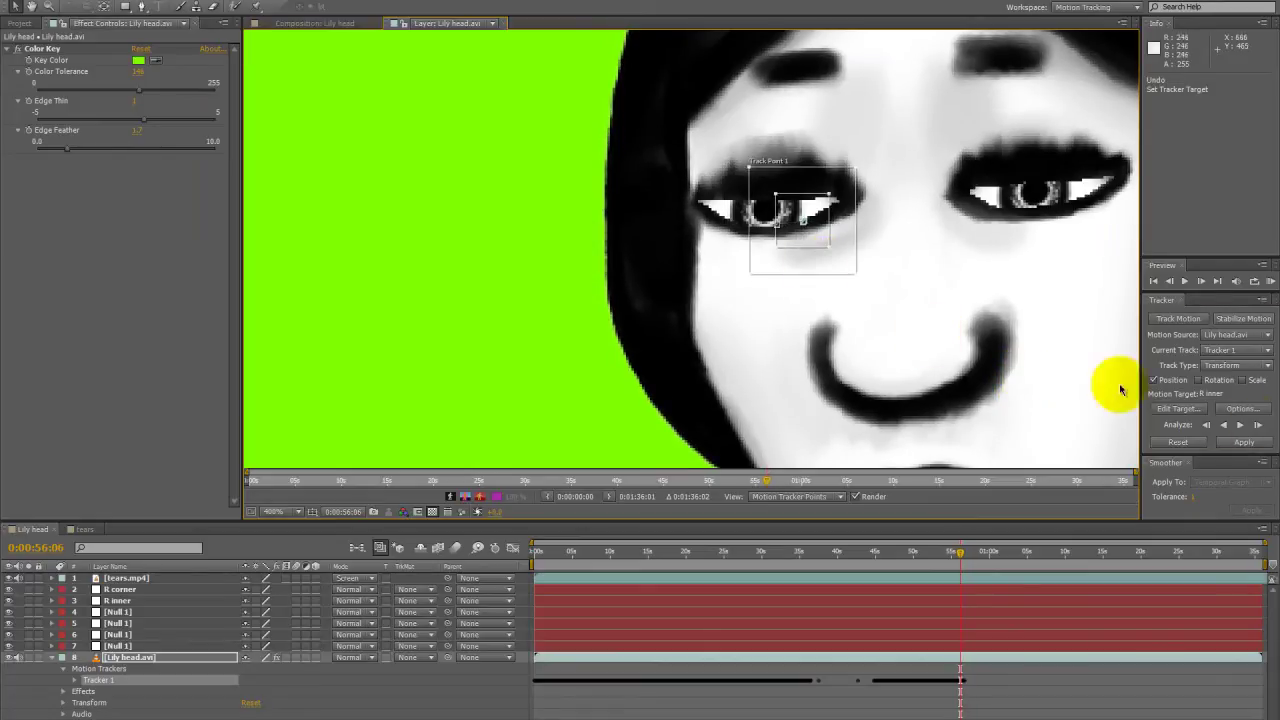
left_click(1240, 424)
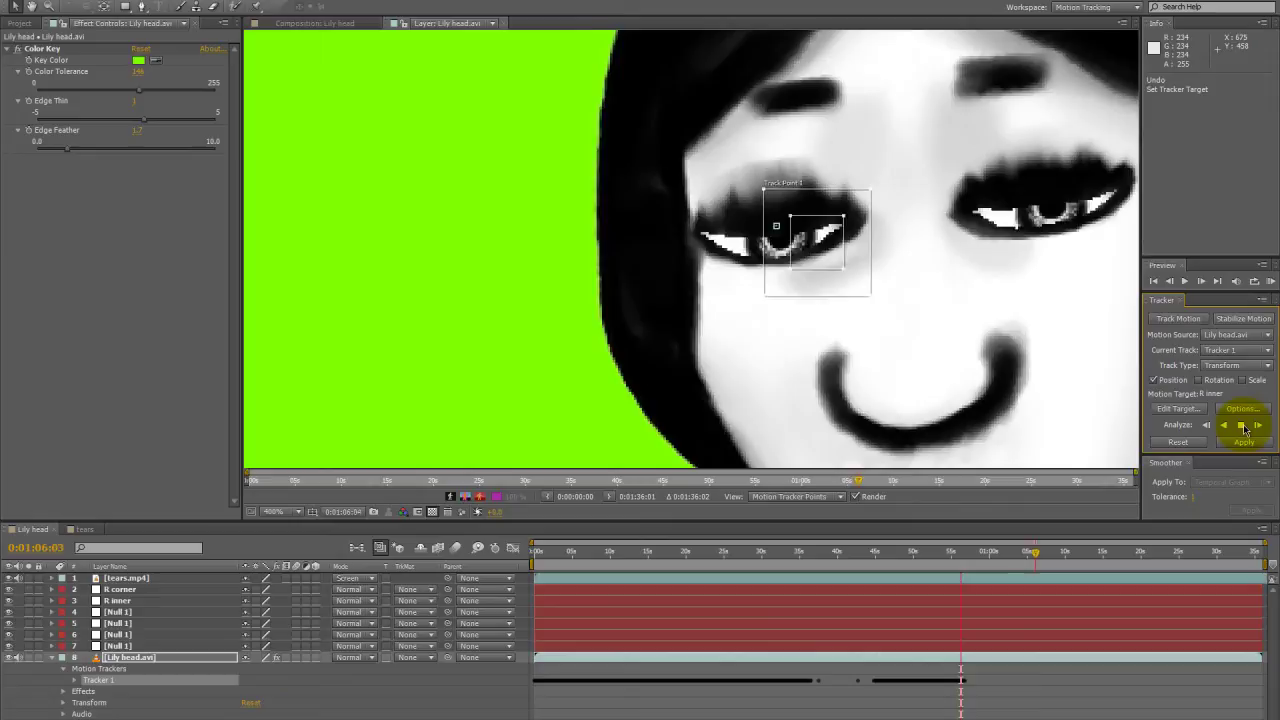
left_click(1242, 426)
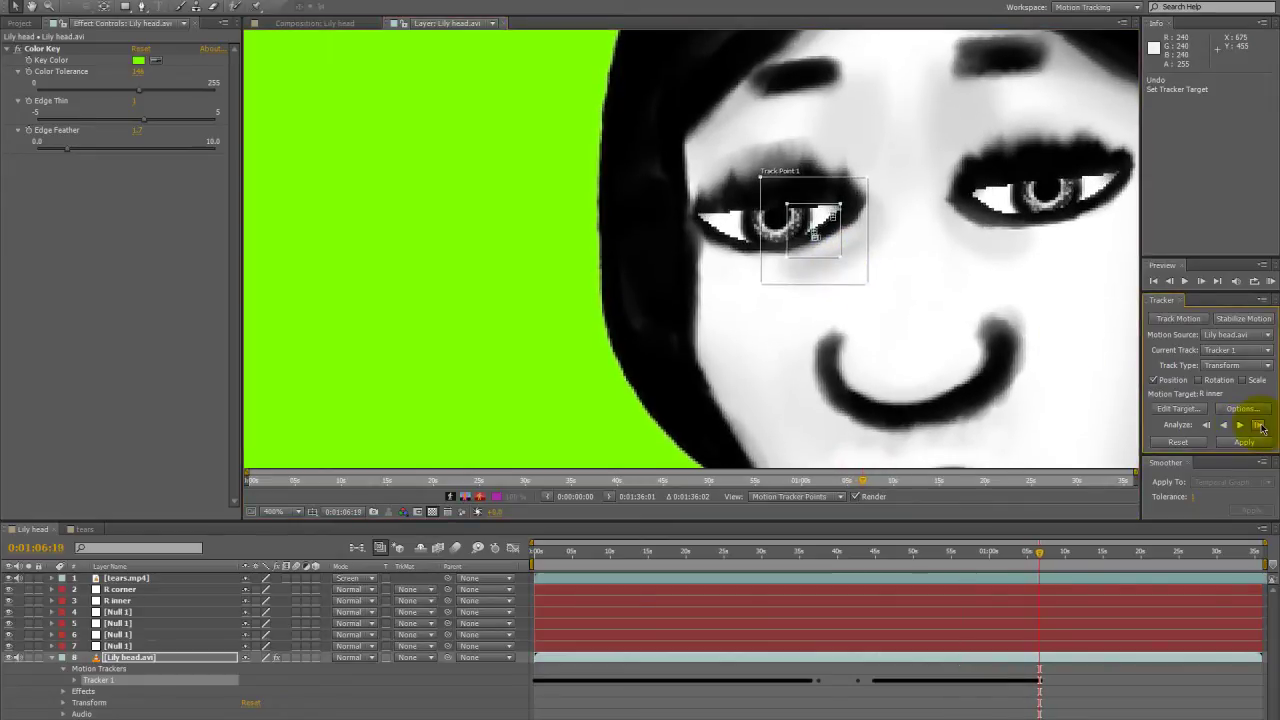
left_click(1242, 425)
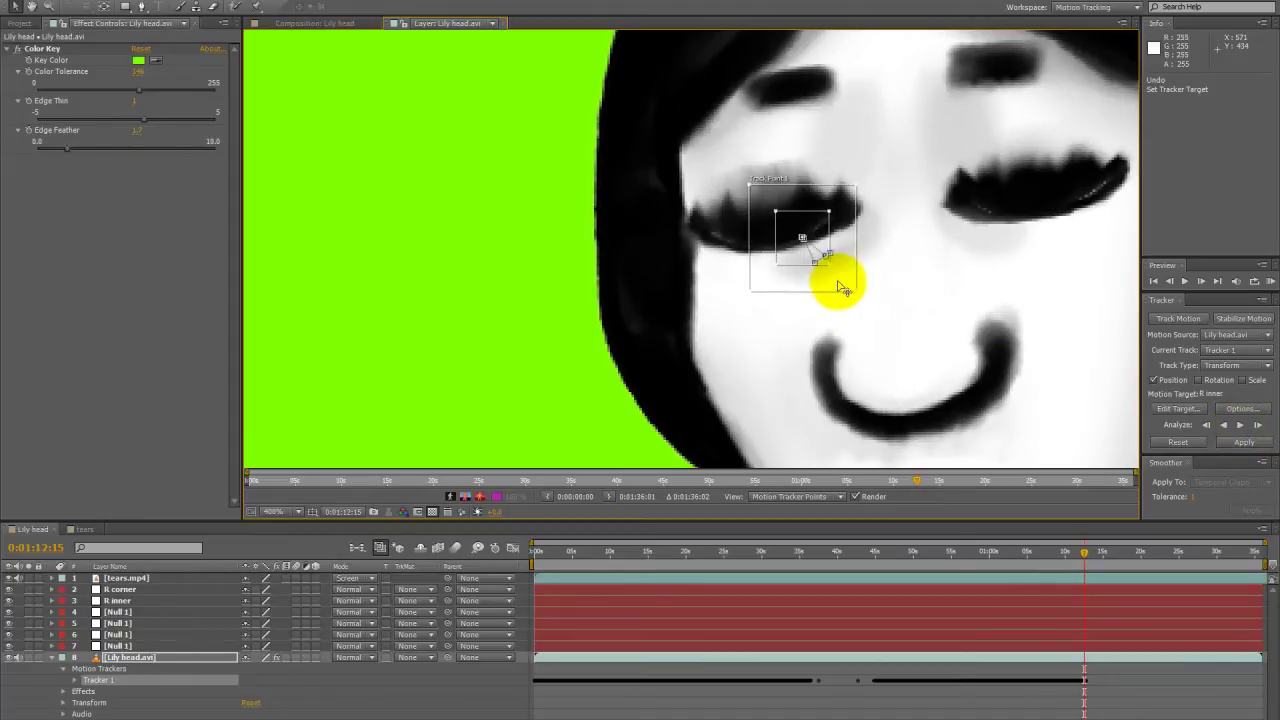
left_click(1242, 425)
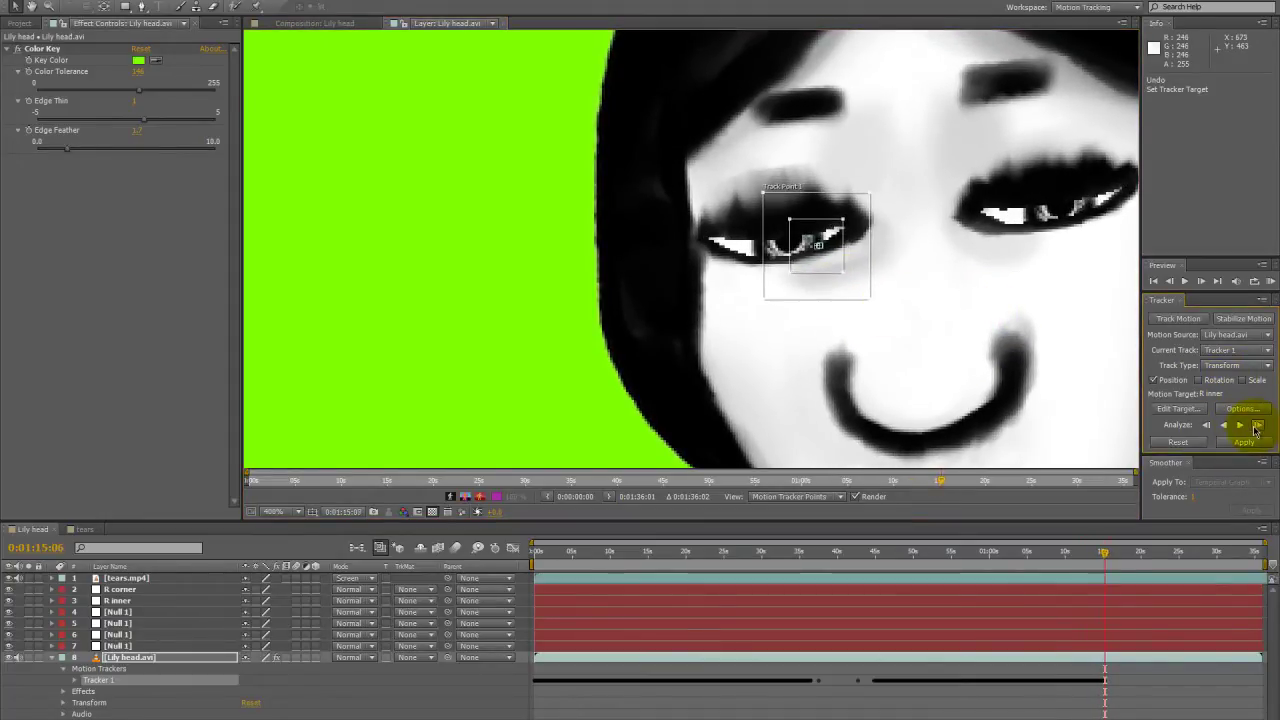
left_click(1241, 425)
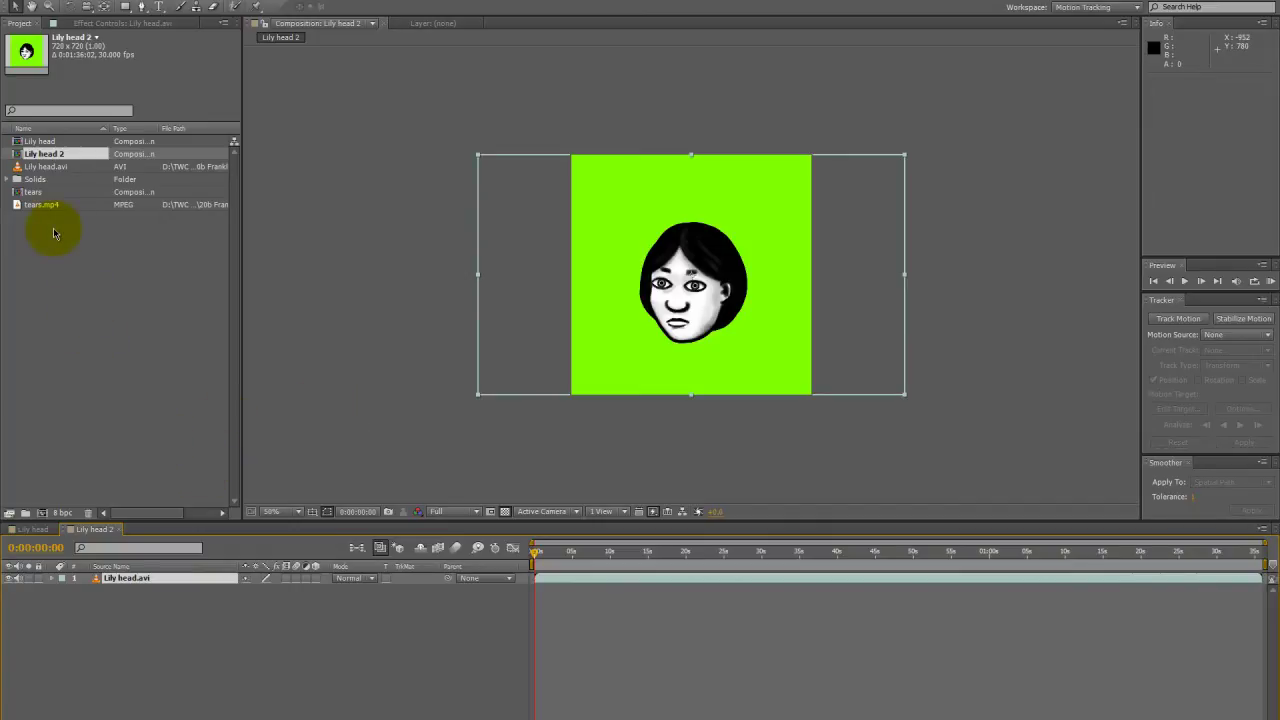
Add tears.mp4 to Lily head 2 in Screen mode, scaled to 37% and nudged onto the head.
left_click_drag(22, 206, 118, 578)
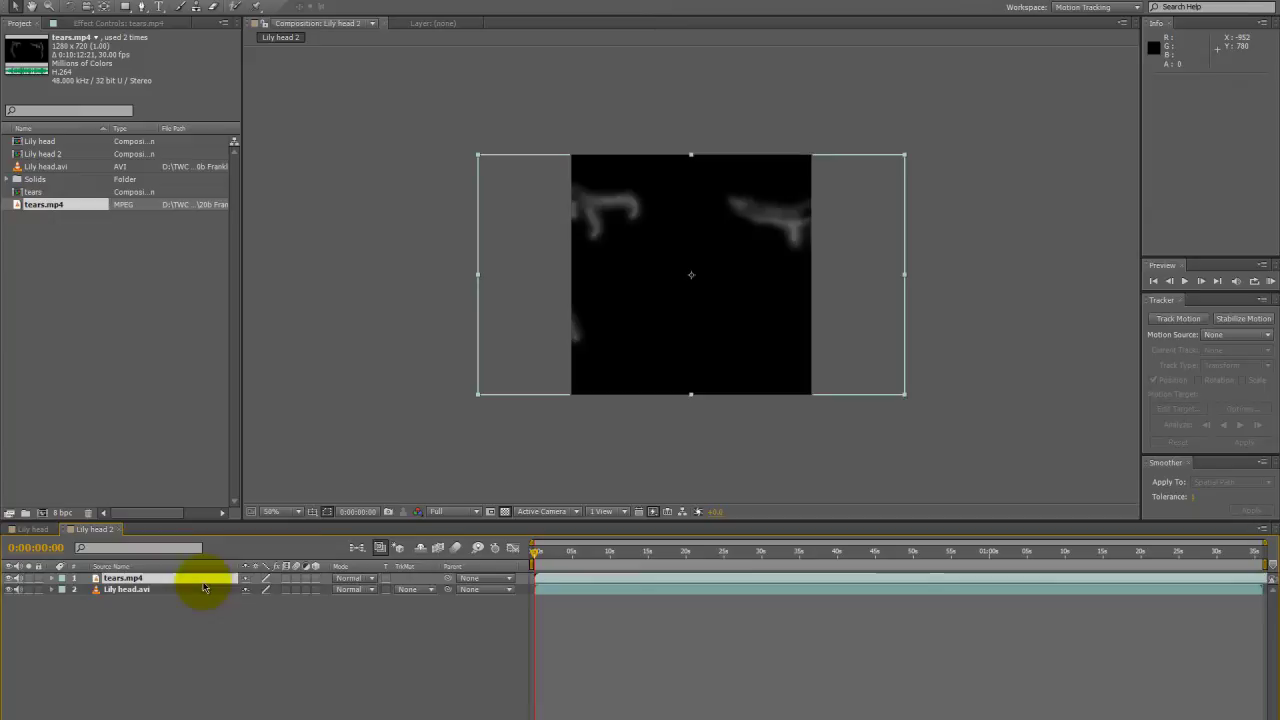
left_click(371, 579)
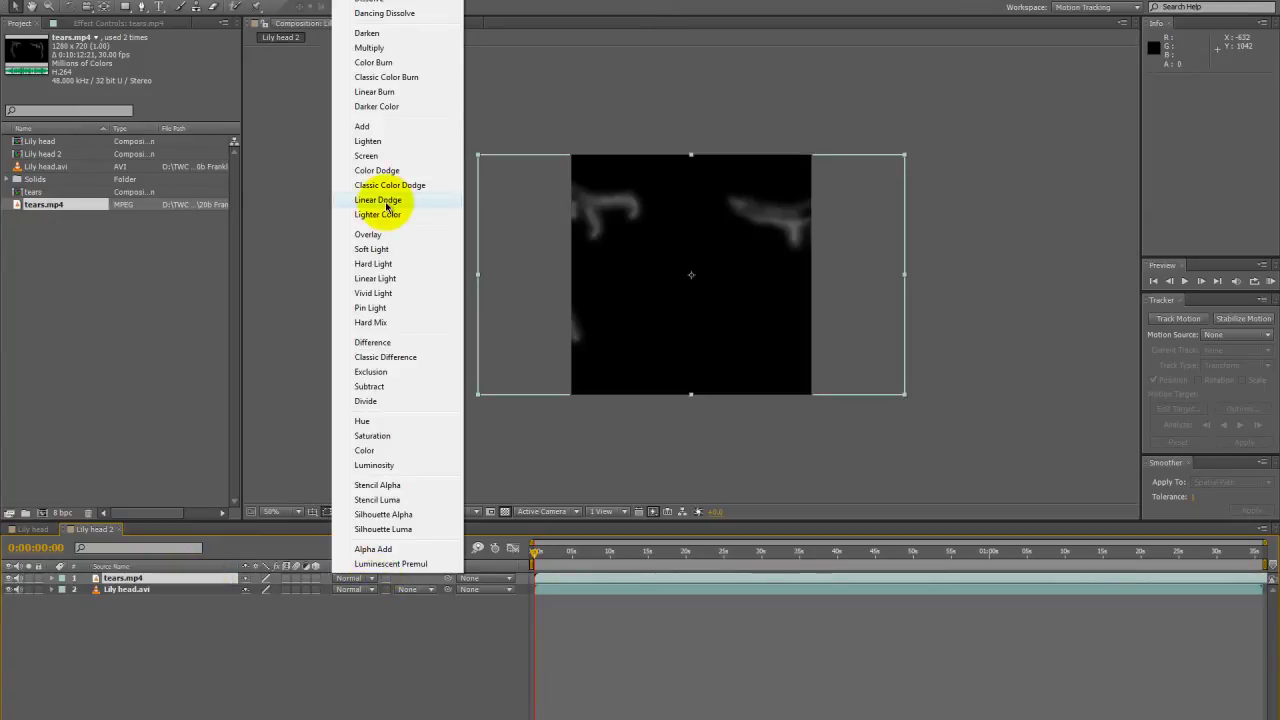
left_click(398, 104)
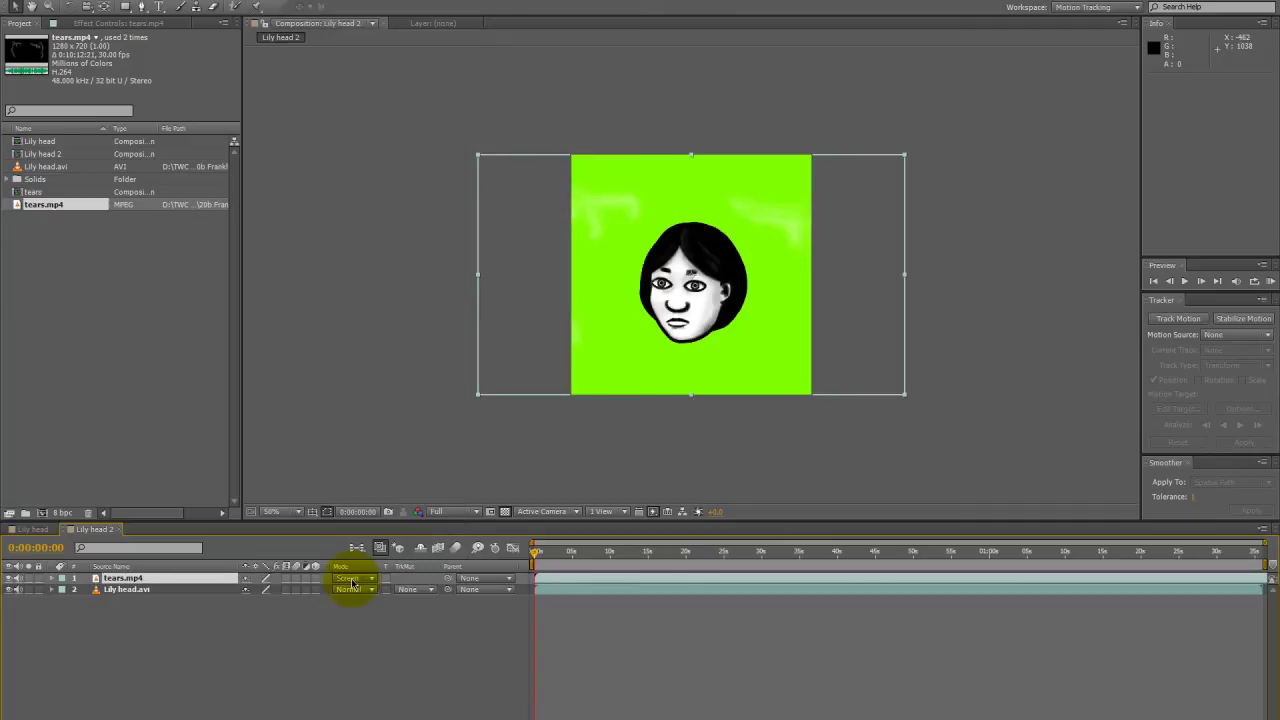
left_click(157, 579)
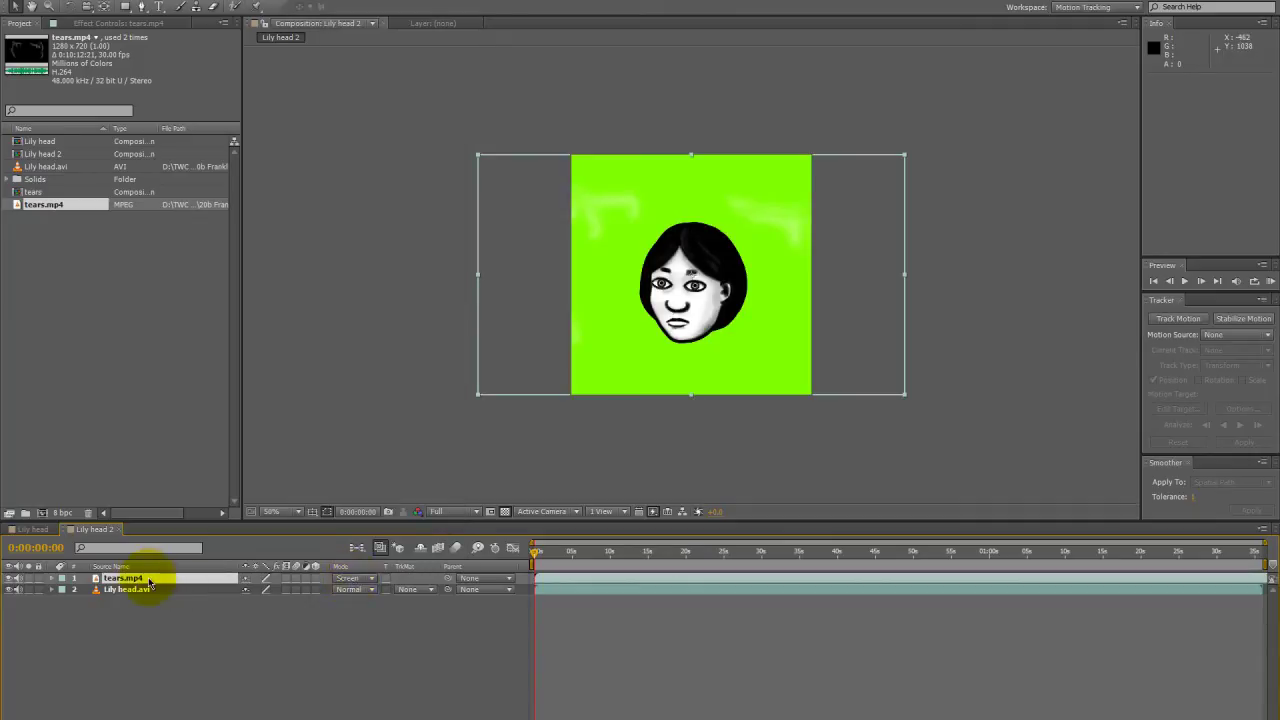
left_click_drag(907, 400, 707, 370)
key("period")
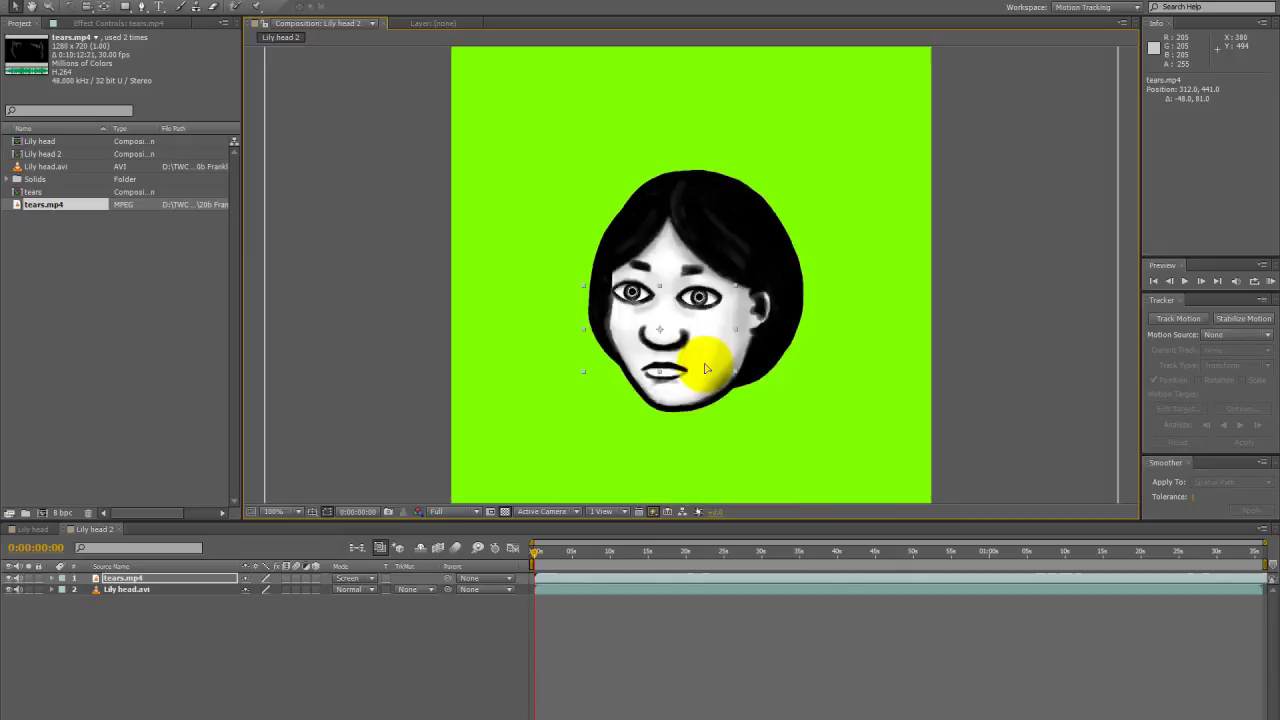
key("period")
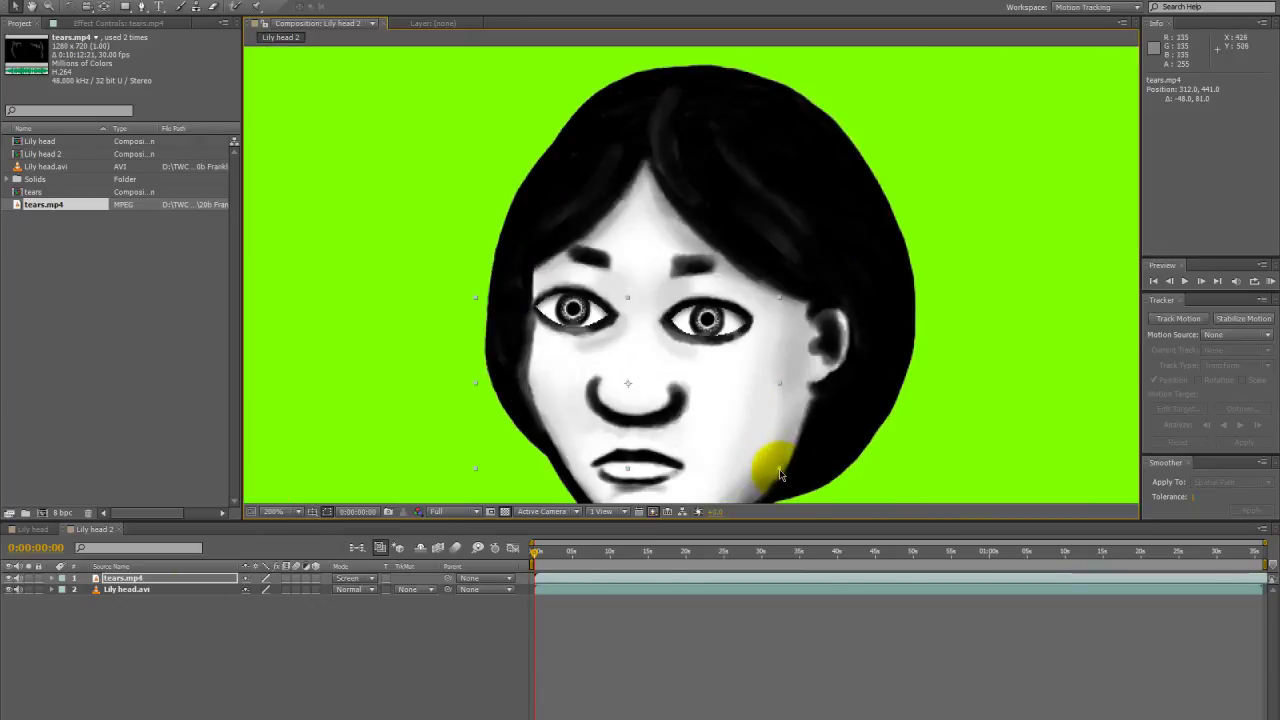
Duplicate the tears layer into four copies and select the Lily head.avi layer.
left_click(177, 579)
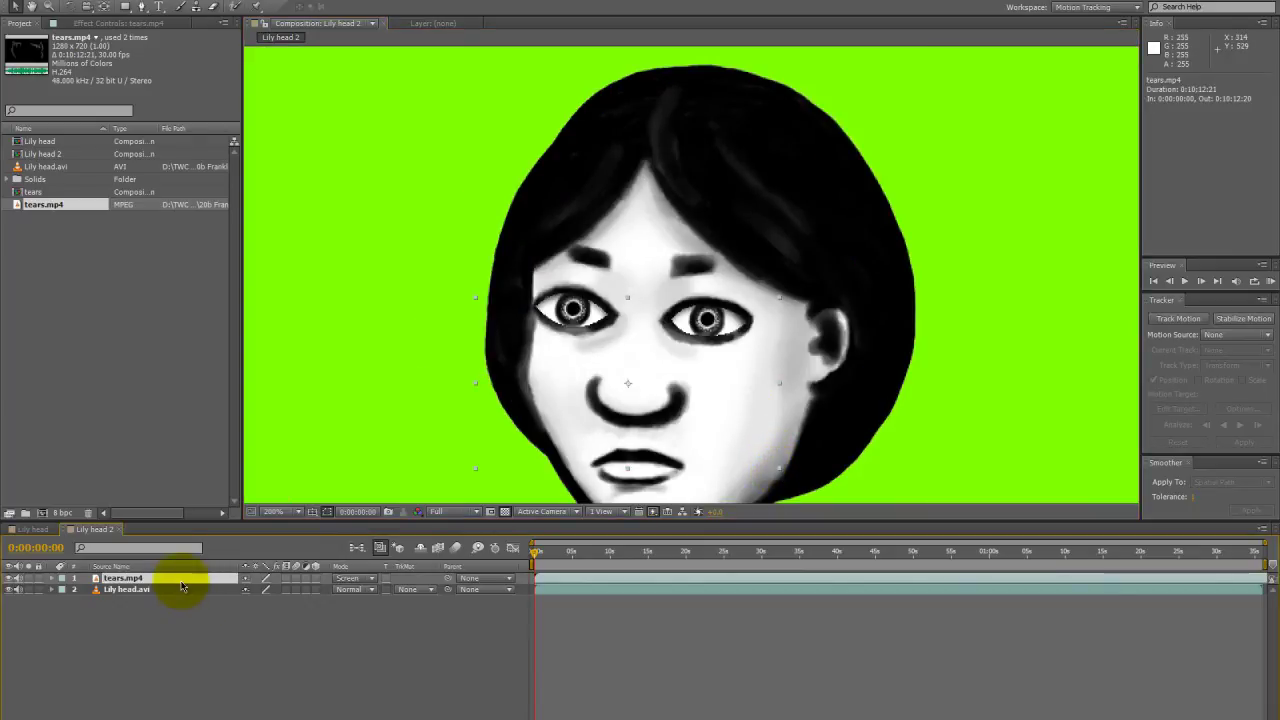
key("ctrl+d")
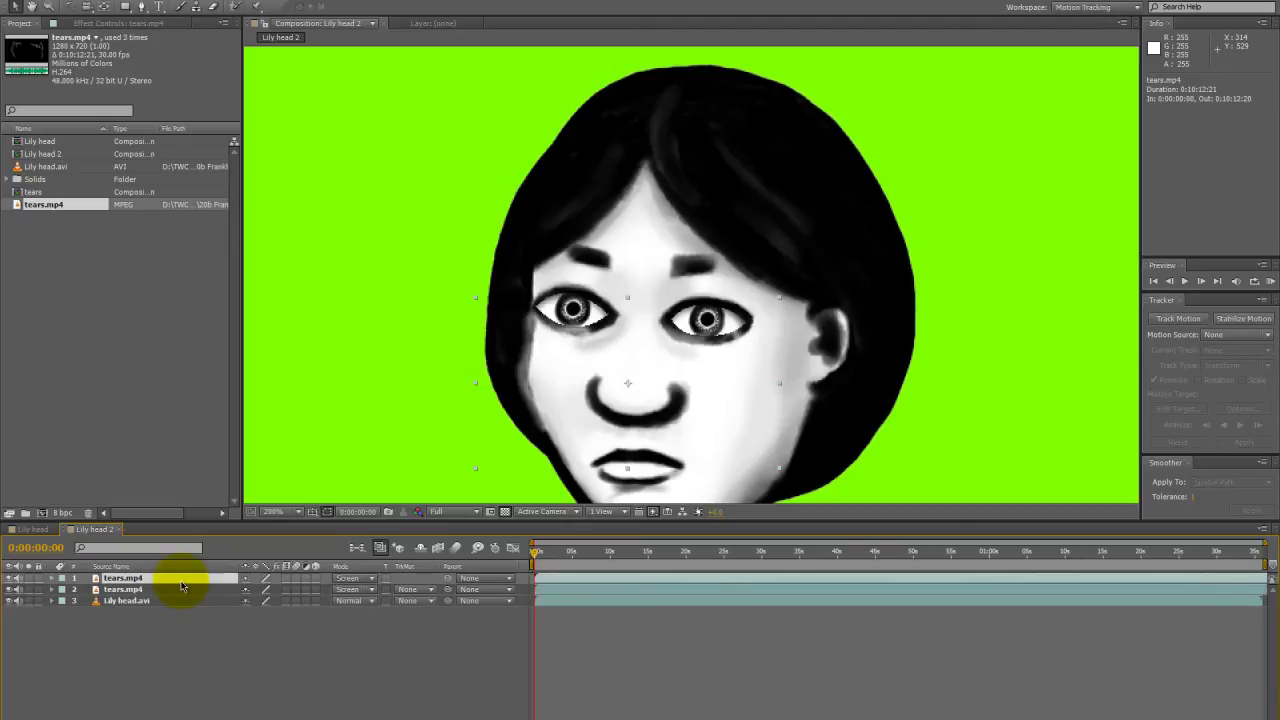
key("ctrl+d")
key("ctrl+d")
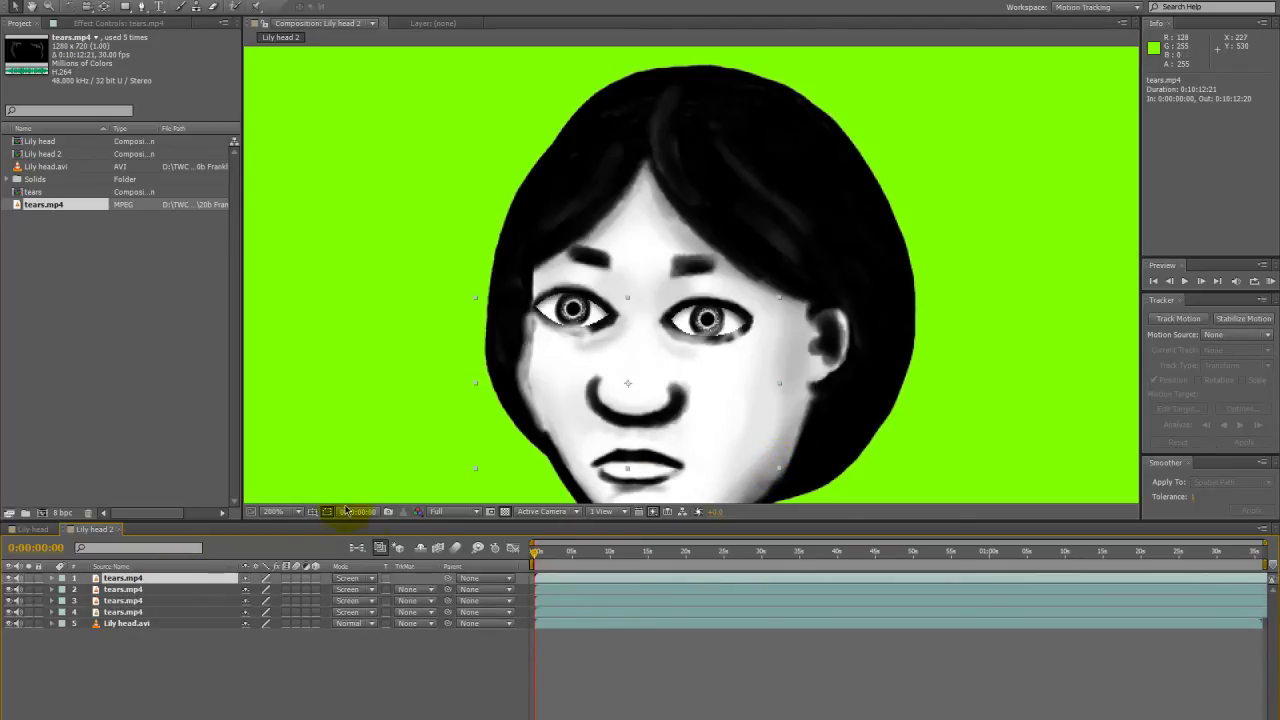
left_click(734, 366)
scroll(738, 376, "down", 2)
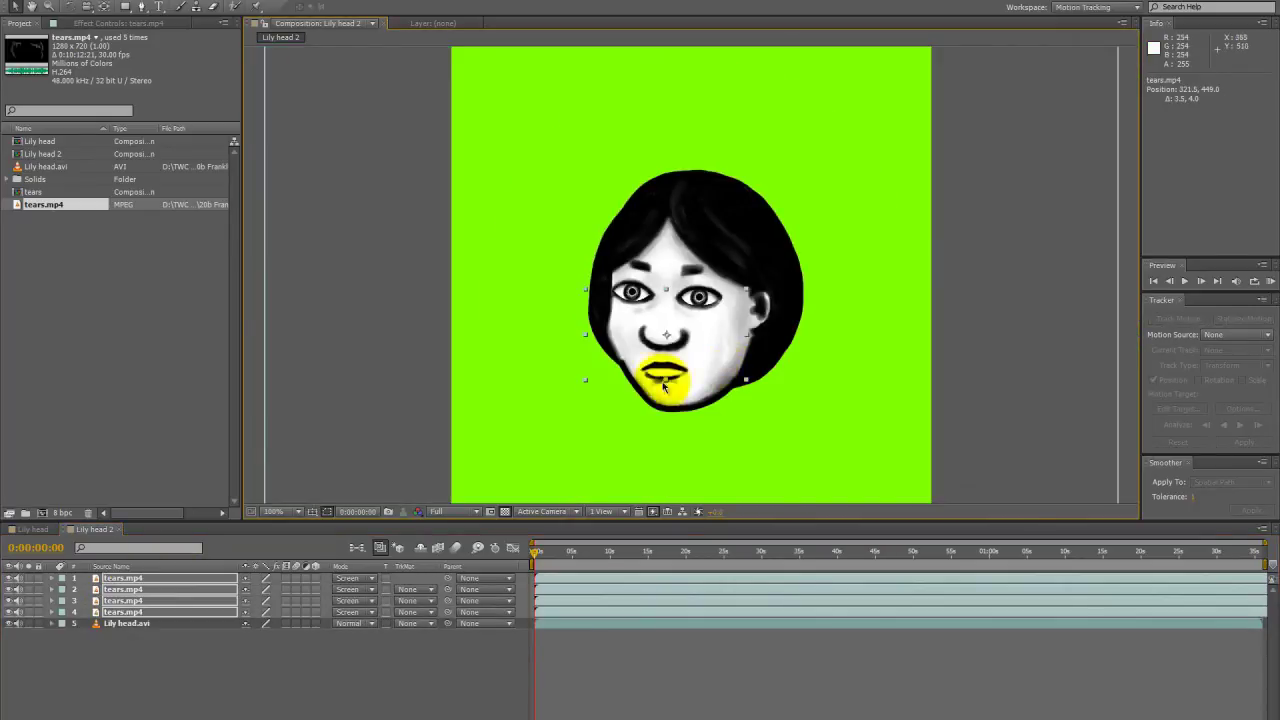
scroll(614, 290, "down", 1)
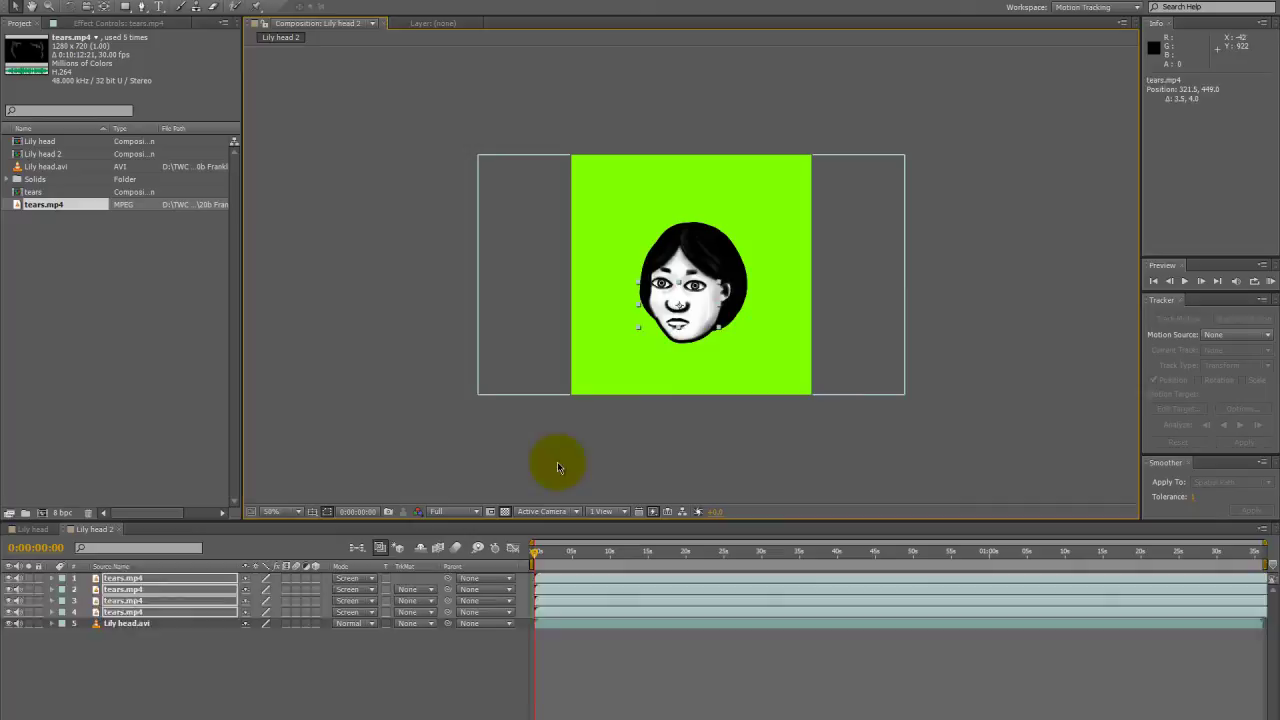
key("ctrl+Down")
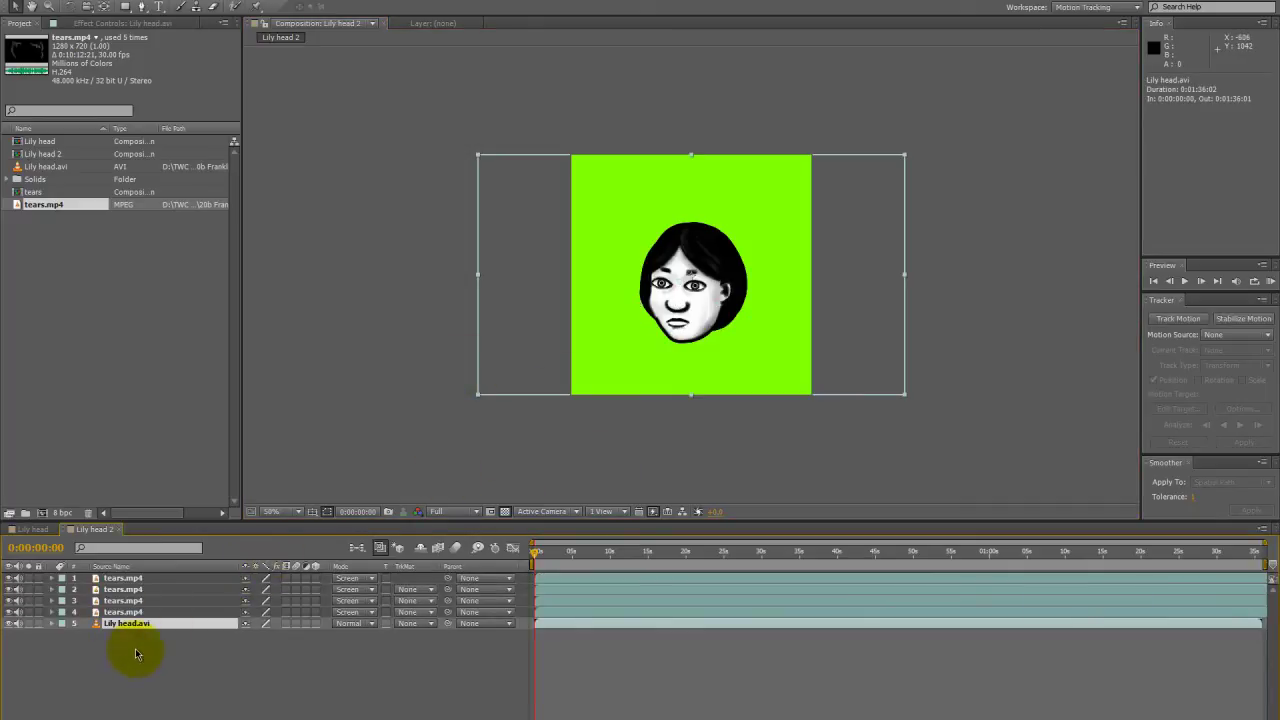
key("Return")
key("ctrl+k")
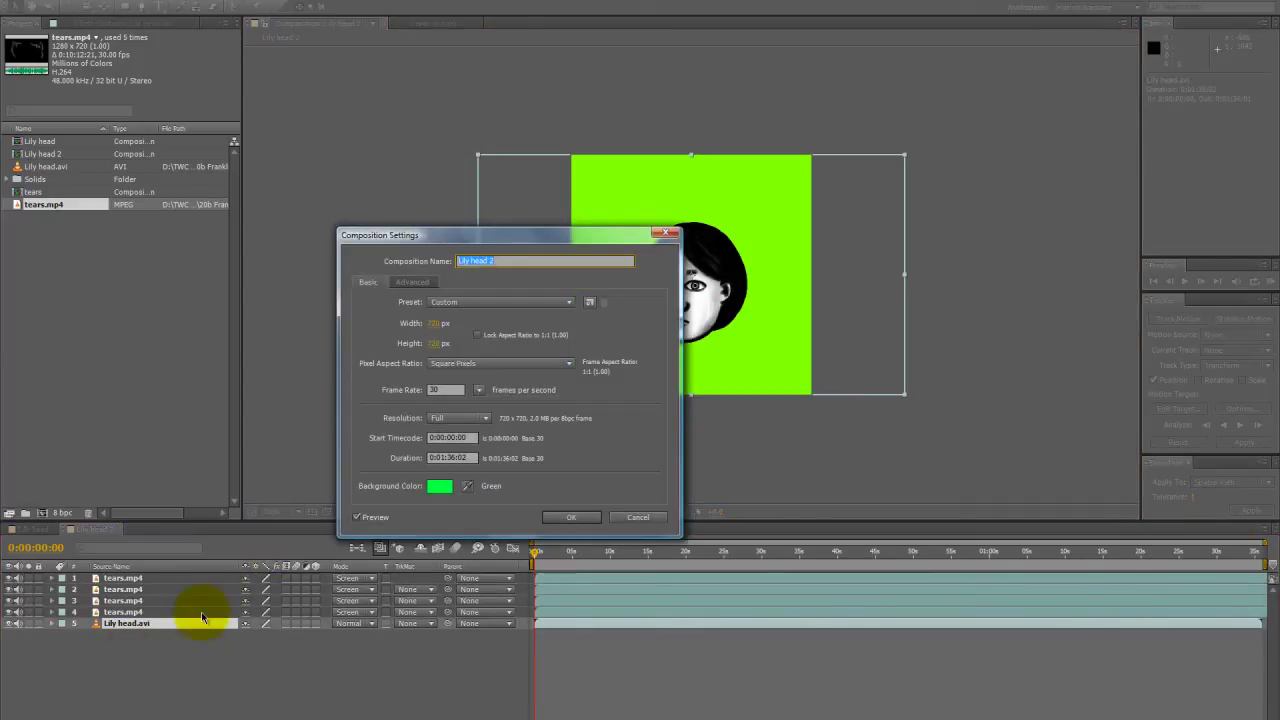
Confirm the composition settings and delete Lily head.avi, leaving only the four tears layers.
left_click(572, 517)
key("Delete")
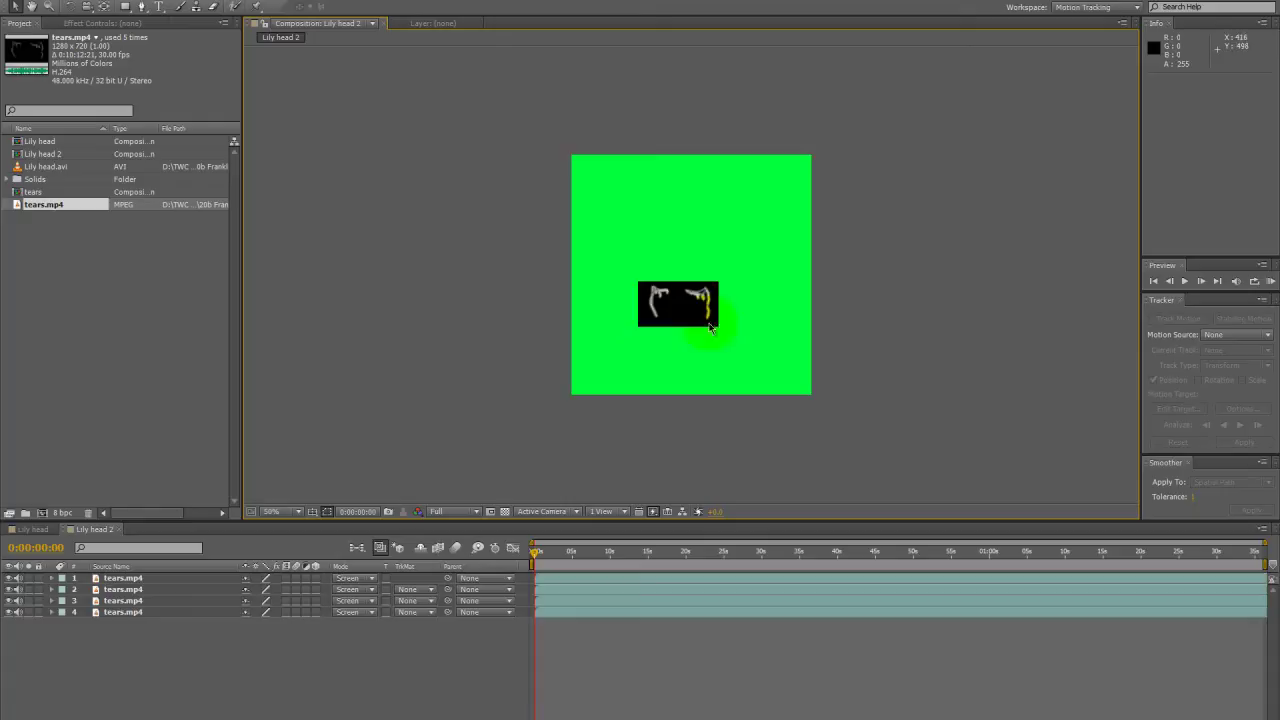
left_click(505, 514)
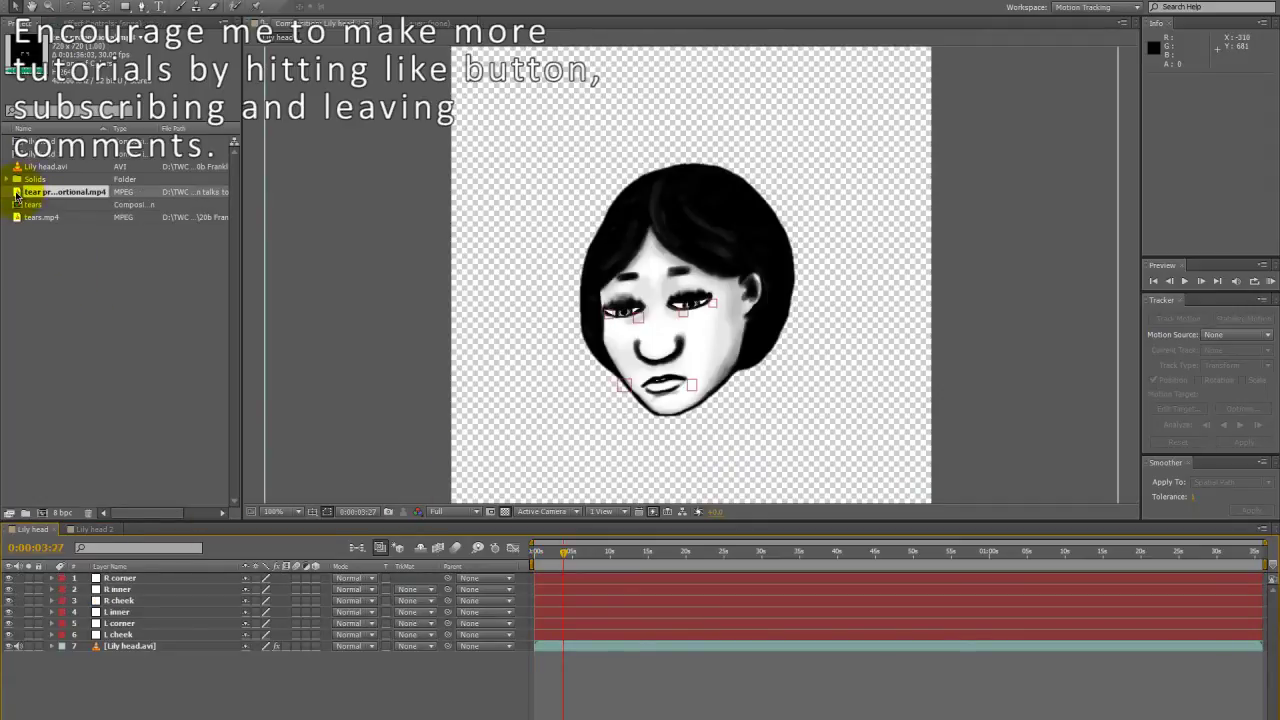
Place tear proportional.mp4 above R corner in Lily head and open its blend mode menu.
left_click_drag(15, 192, 108, 578)
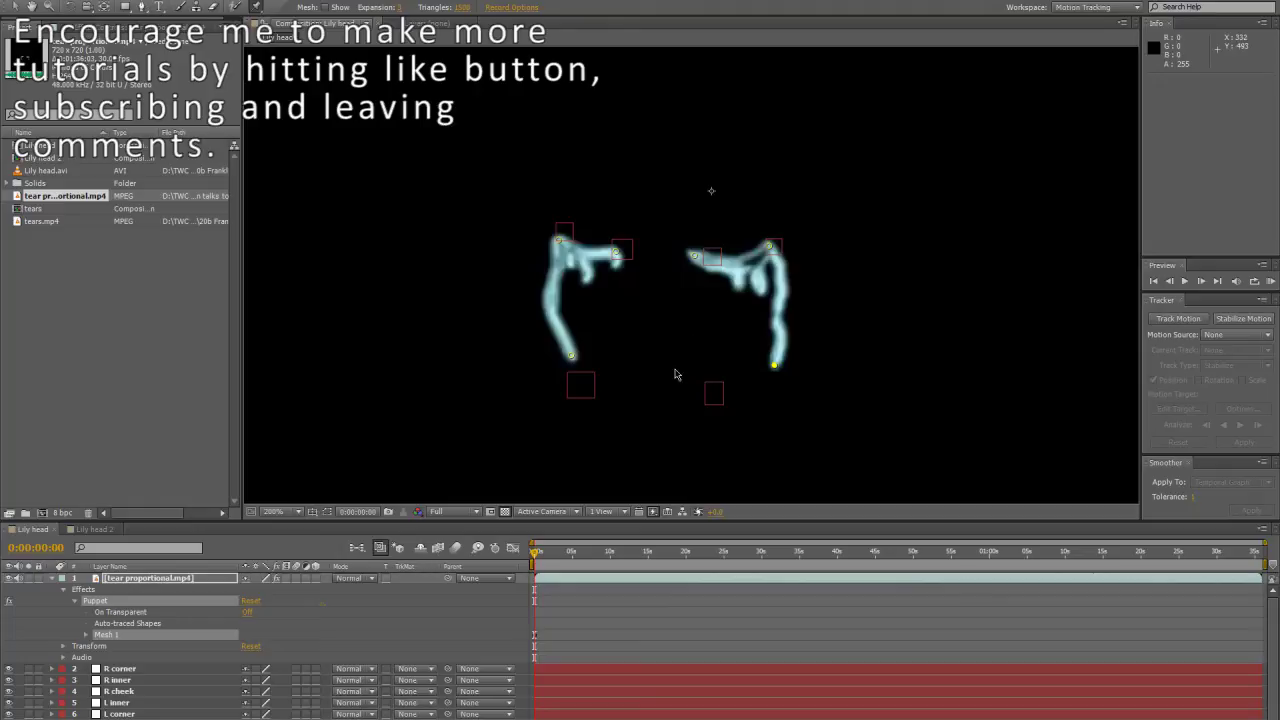
left_click(368, 580)
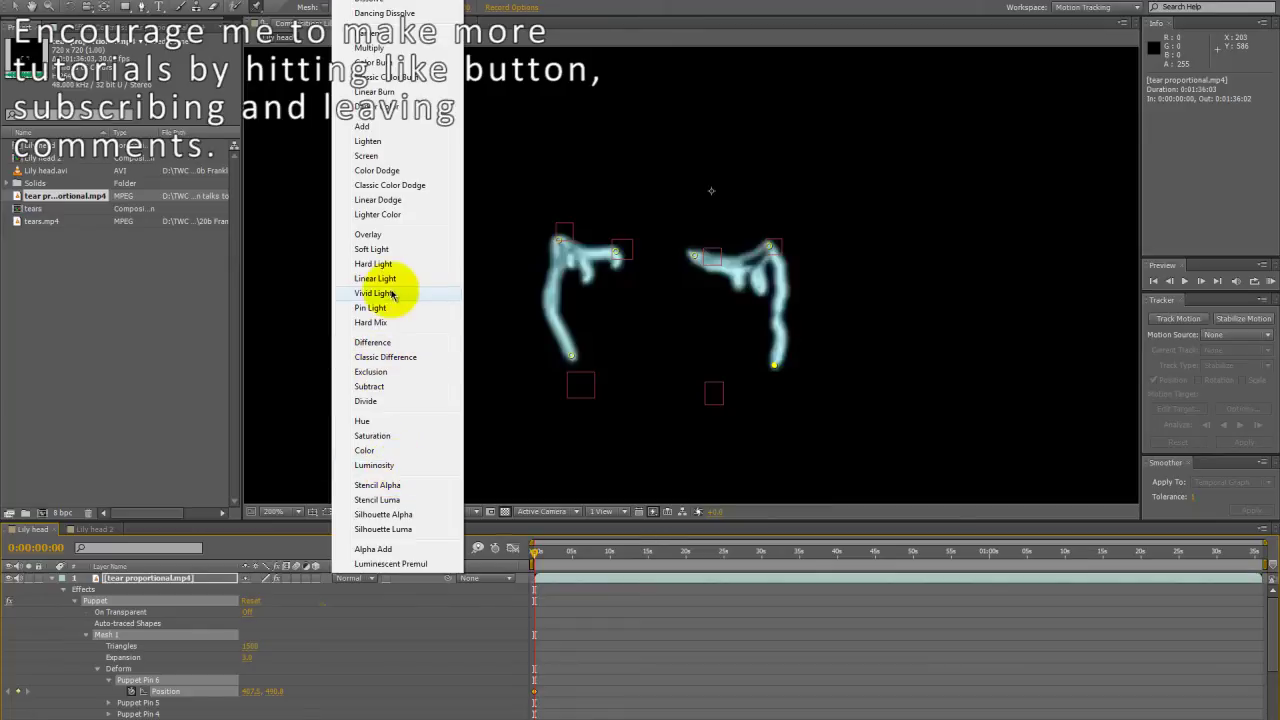
Set the tear layer to Screen and link Puppet Pin 6's position to L cheek's position by expression.
left_click(370, 157)
key("grave")
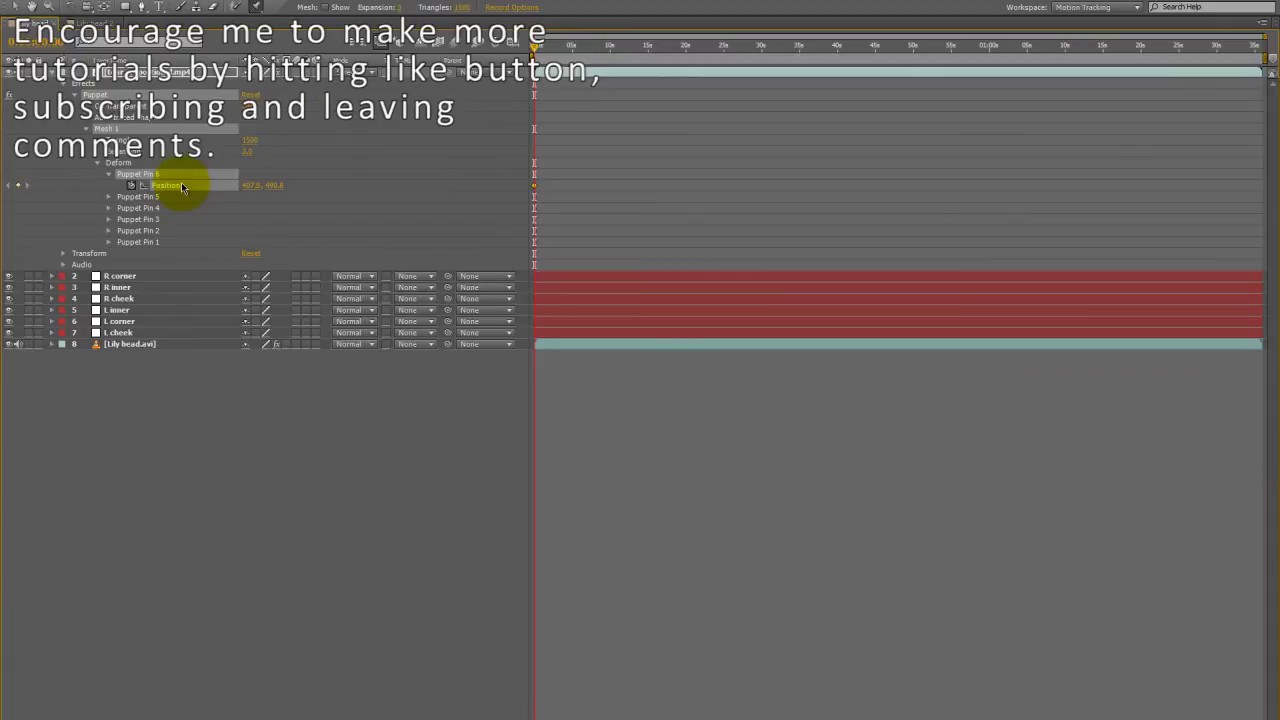
left_click(178, 333)
key("p")
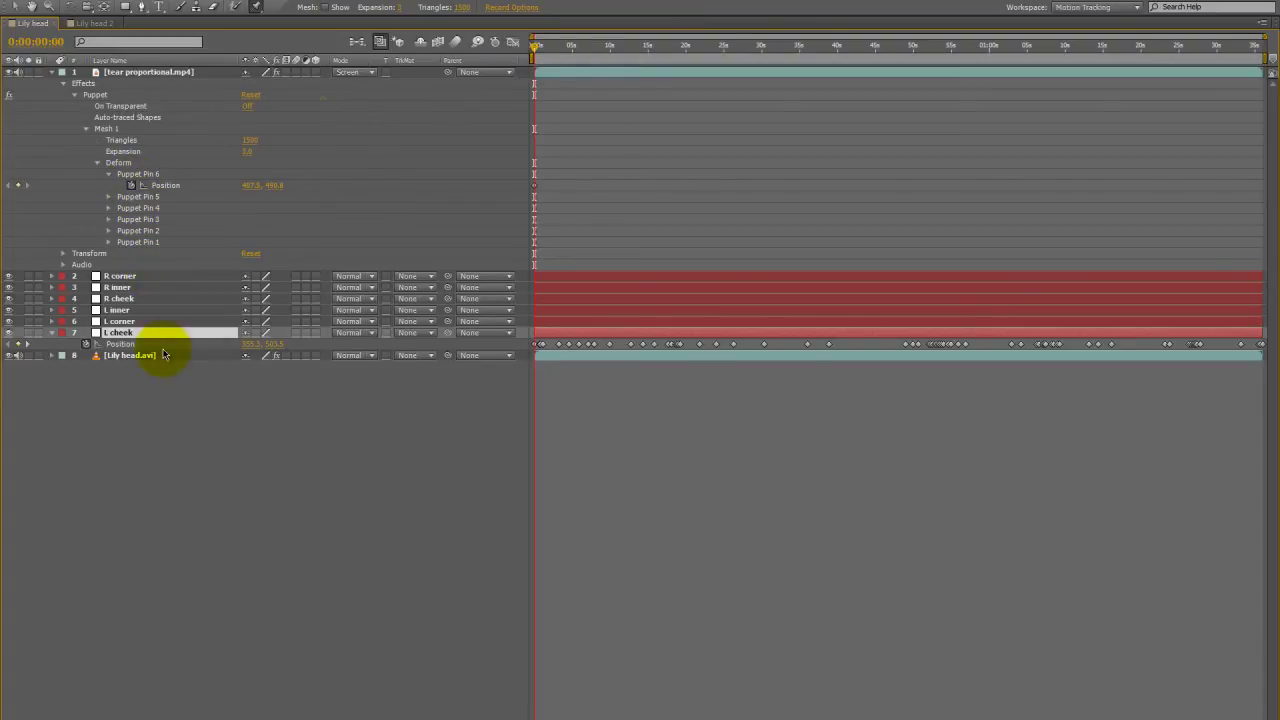
left_click(132, 186, "alt")
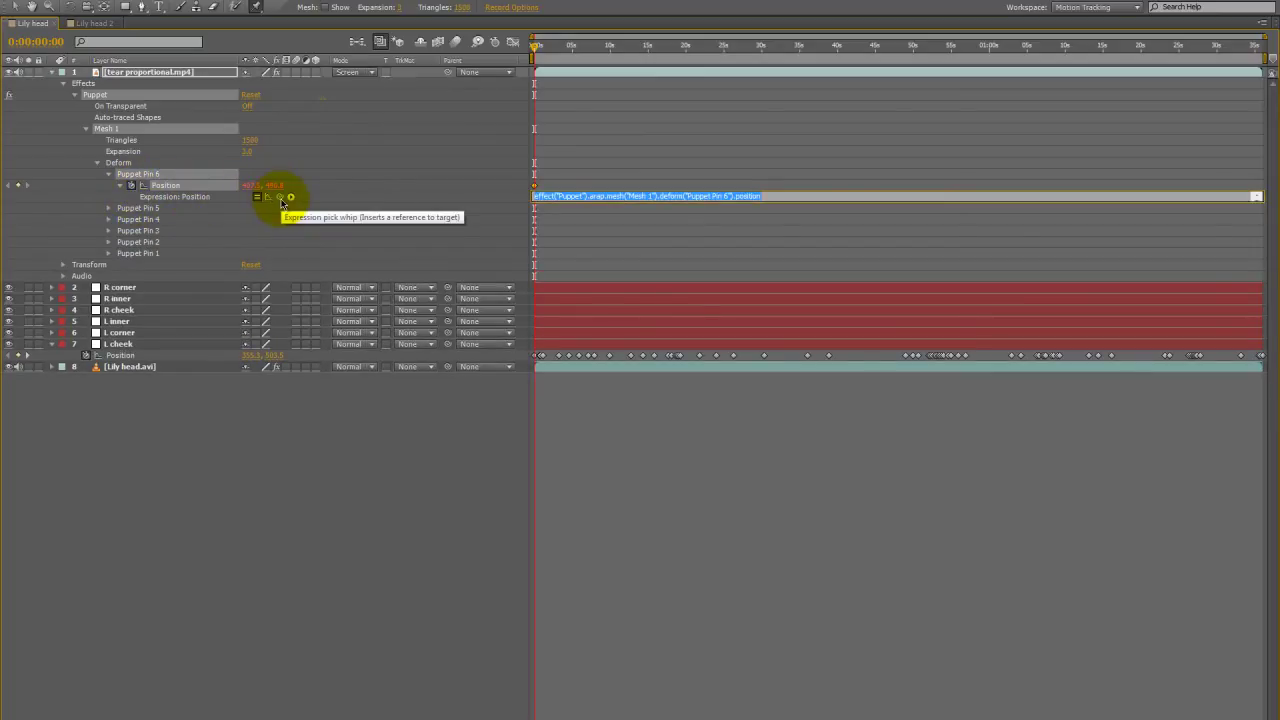
left_click_drag(282, 197, 137, 359)
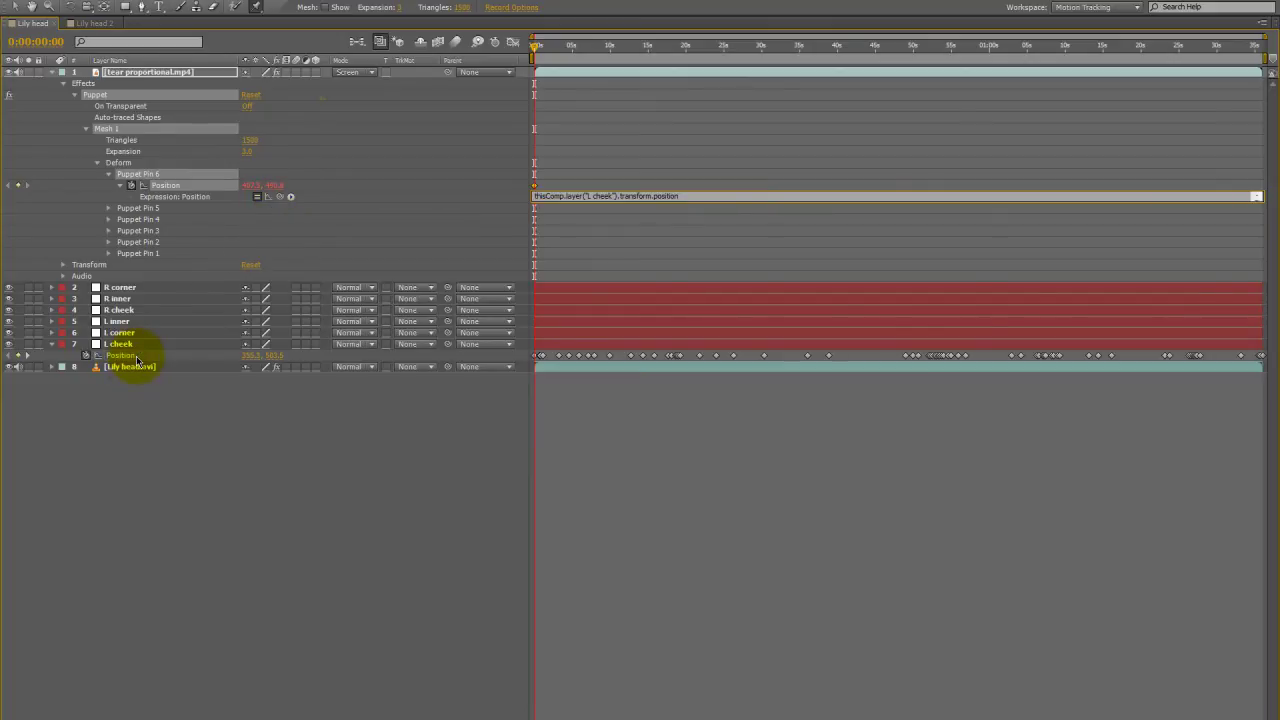
left_click(440, 219)
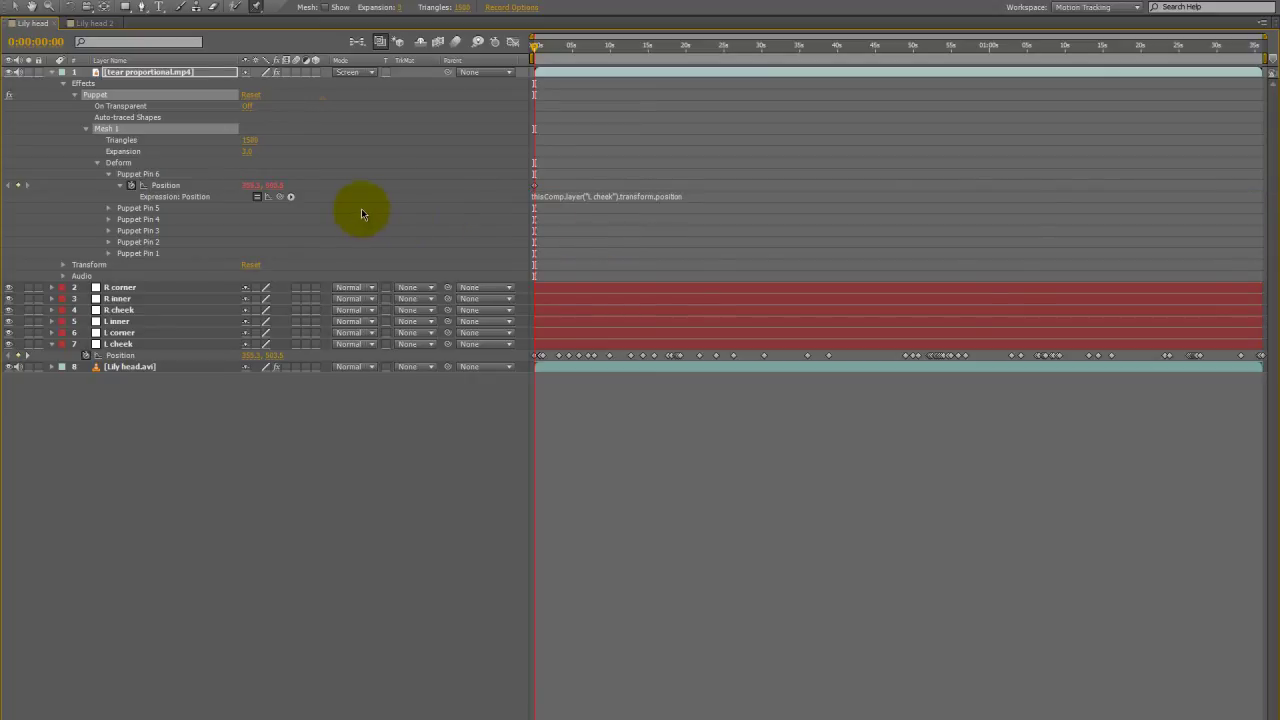
Restore the layout, zoom in on the face, and shift the L cheek point up and right.
key("grave")
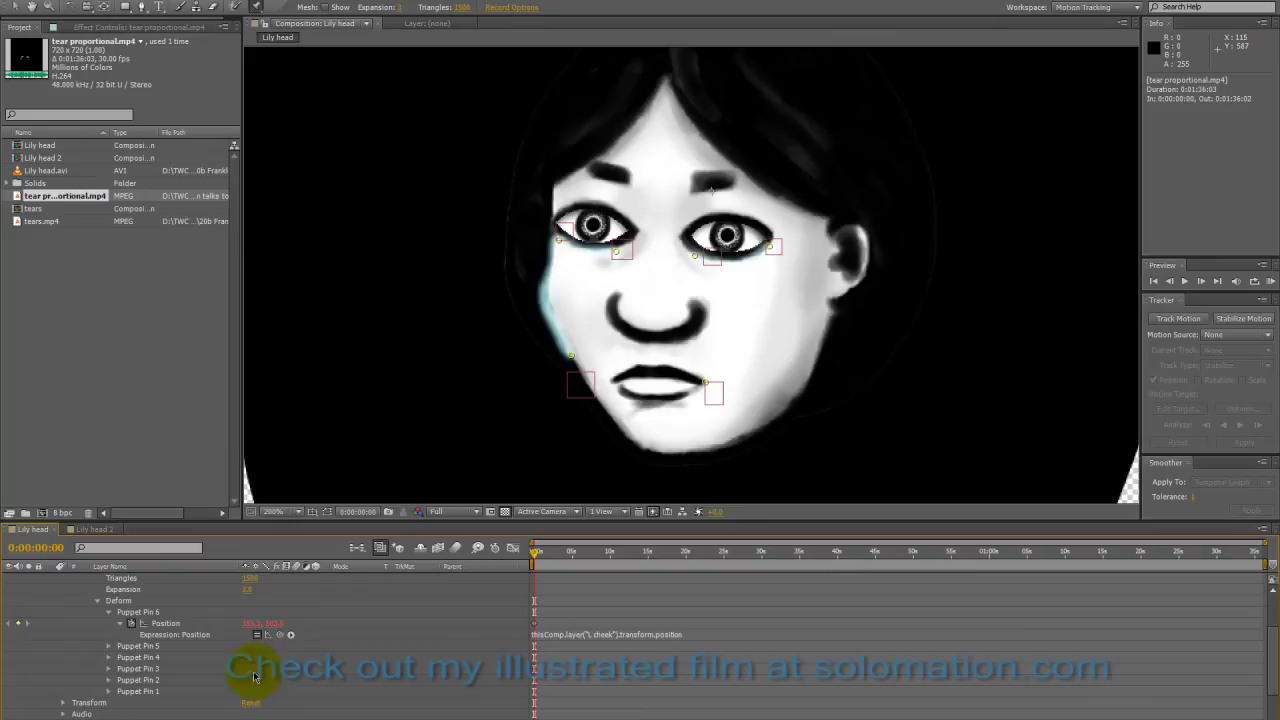
scroll(308, 665, "down", 3)
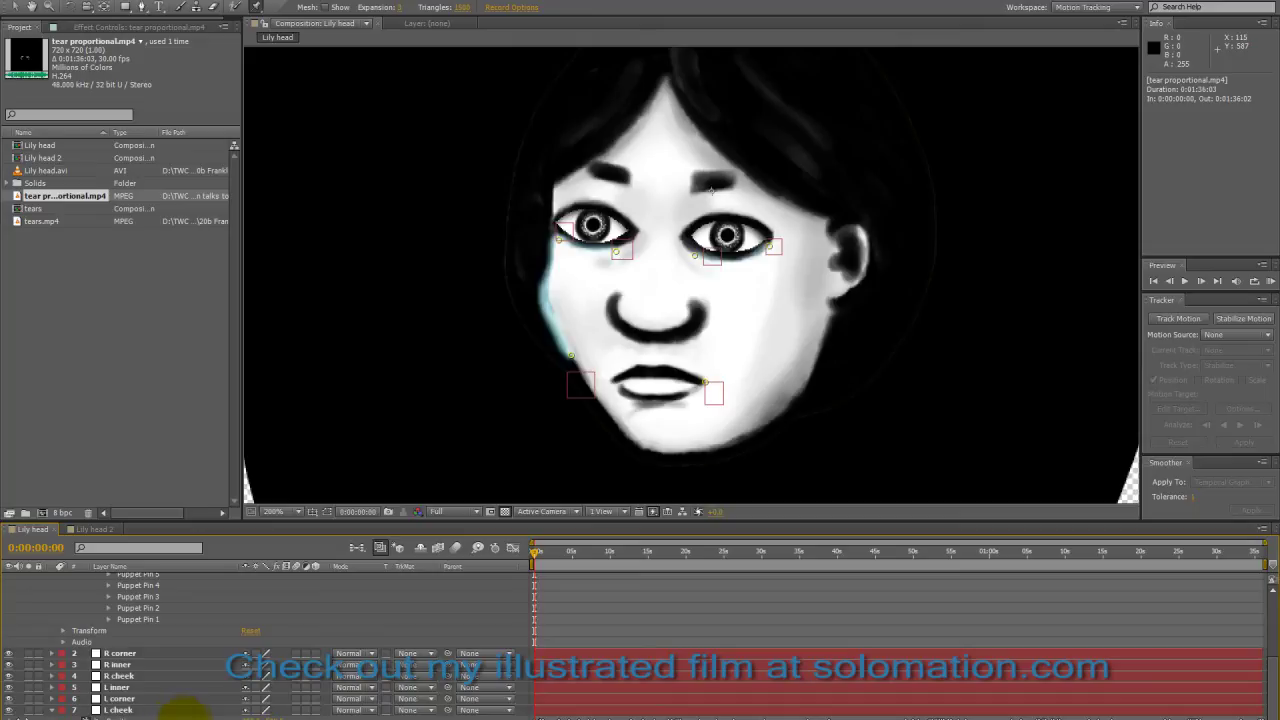
left_click(150, 711)
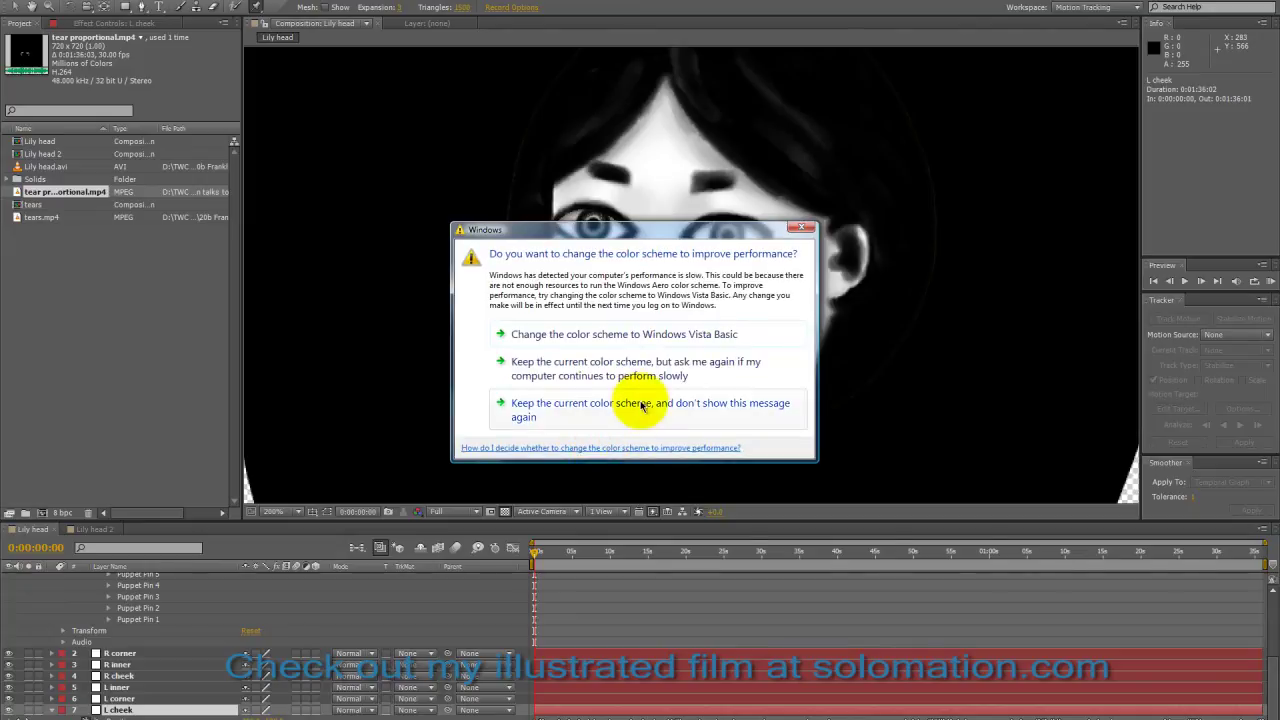
left_click(629, 402)
key("period")
left_click_drag(760, 427, 777, 257)
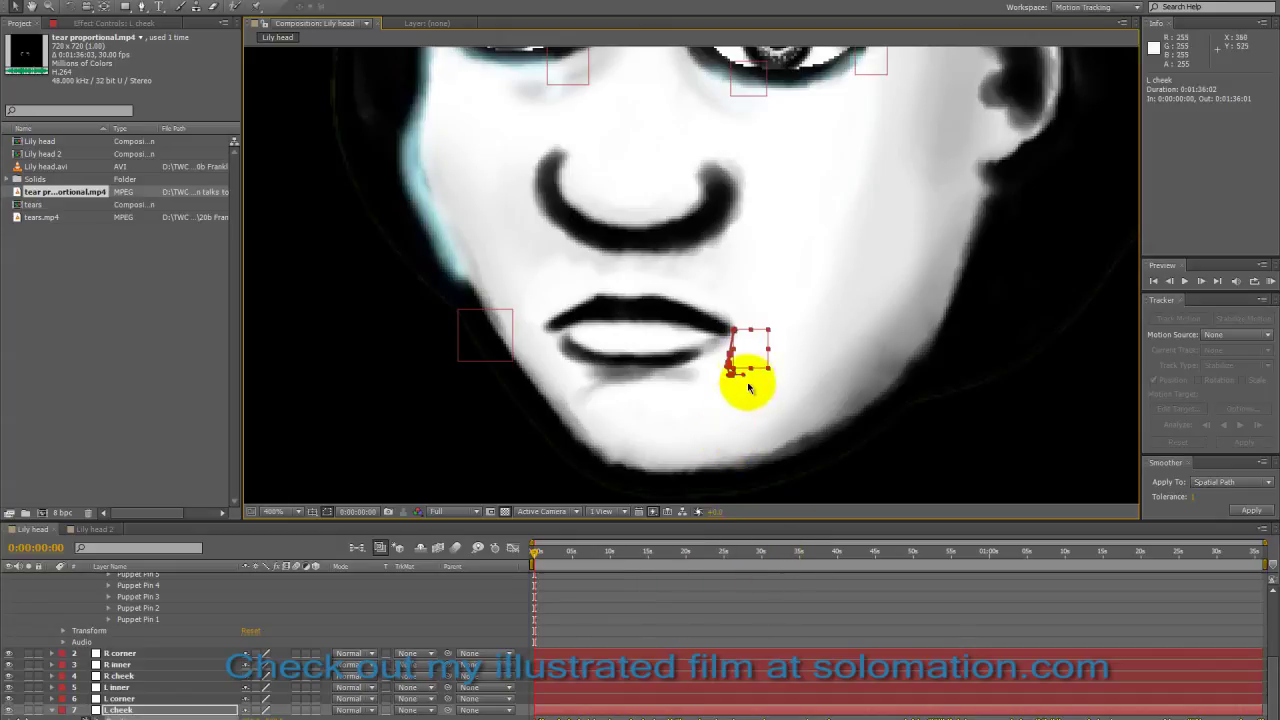
left_click_drag(733, 378, 819, 342)
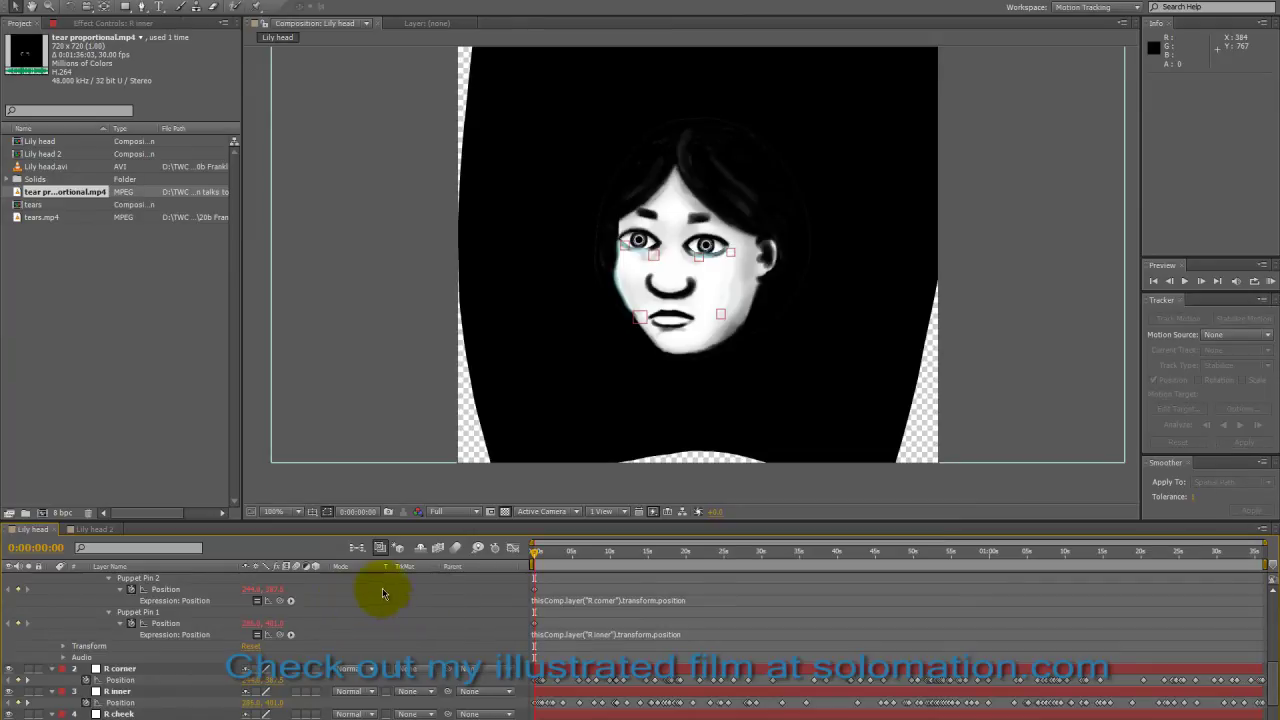
Scrub to 0:00:11:21 to watch the tears follow the face, then select tear proportional.mp4.
left_click(536, 556)
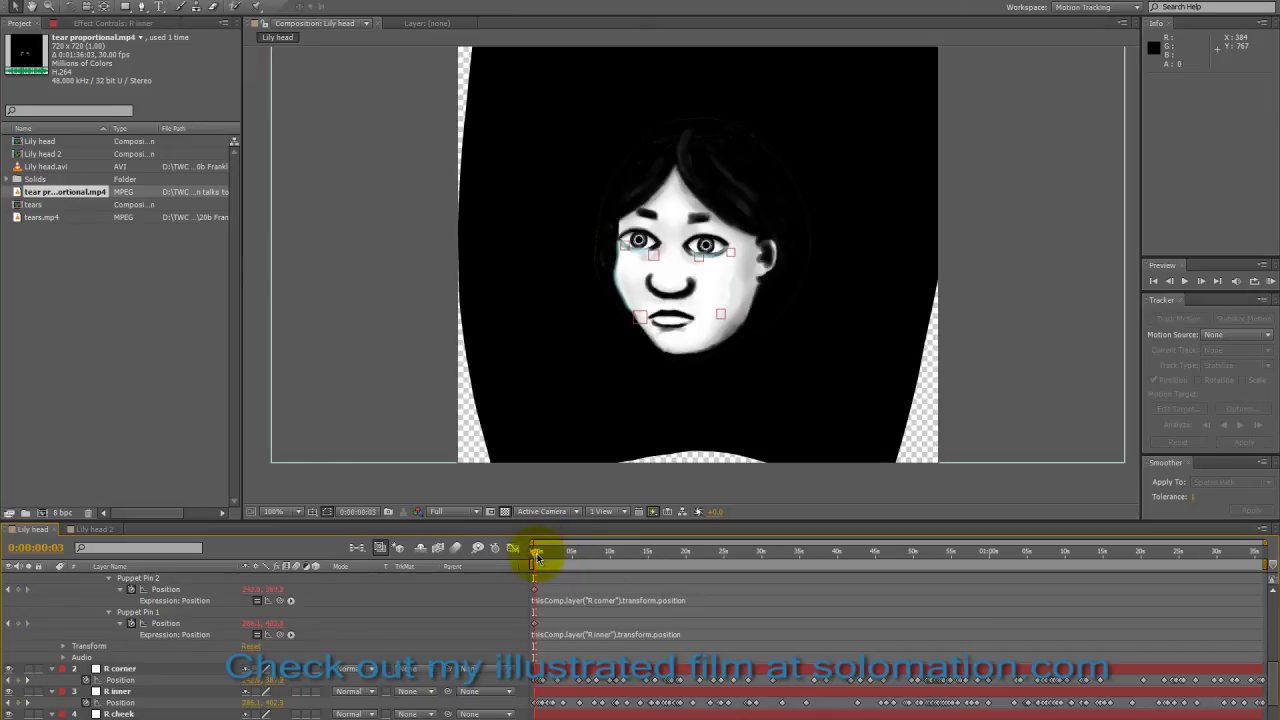
left_click_drag(538, 556, 622, 555)
left_click(108, 578)
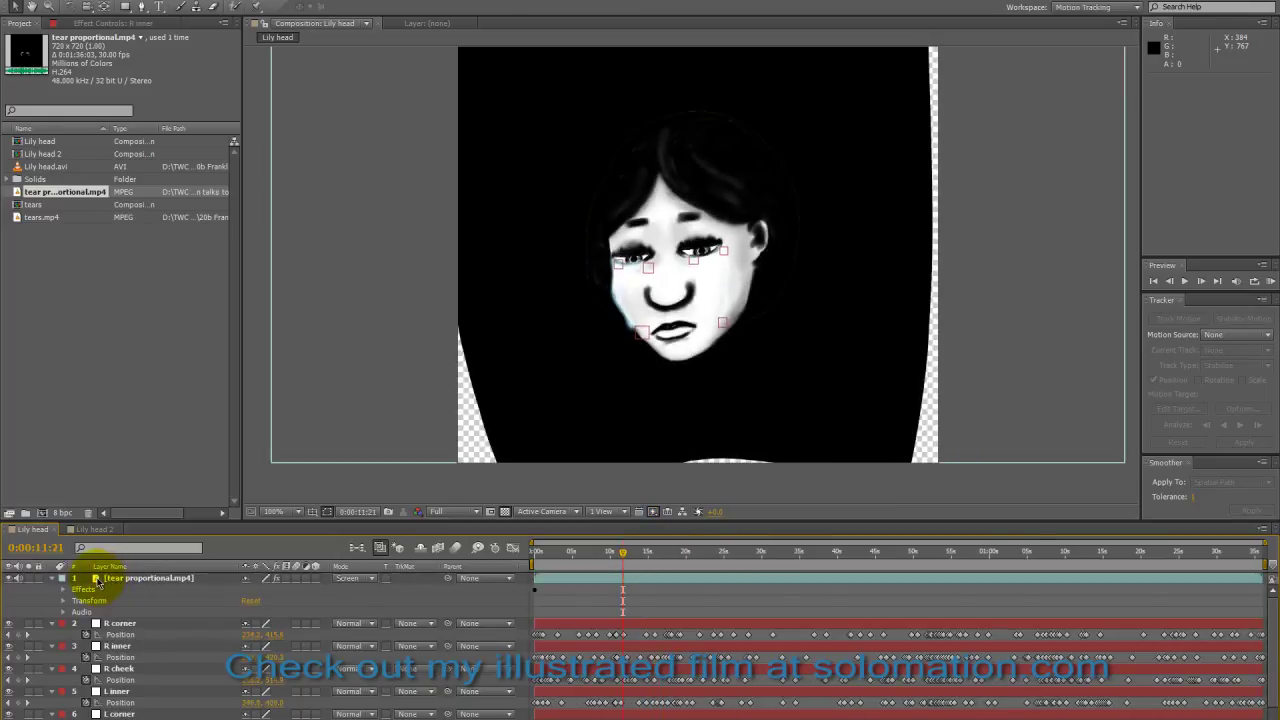
In the tear proportional layer, start a Pen mask with points above, beside and below the left tear.
double_click(100, 579)
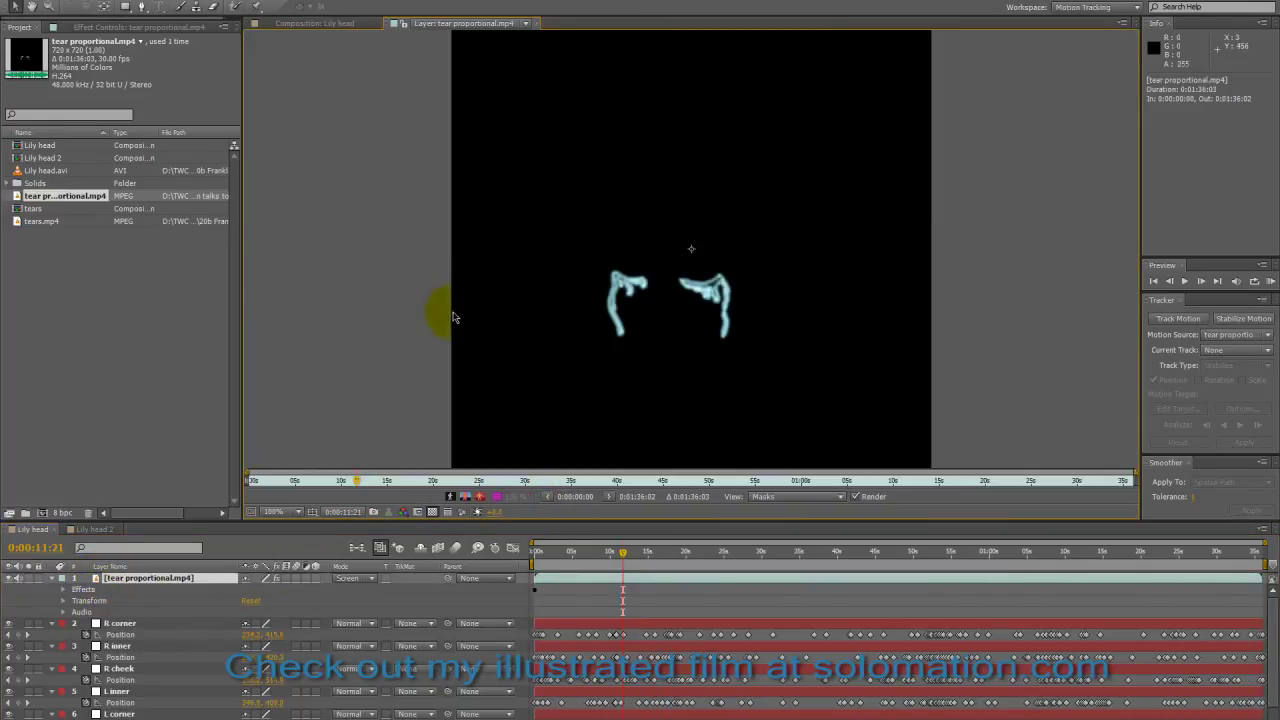
left_click(143, 7)
left_click(613, 273)
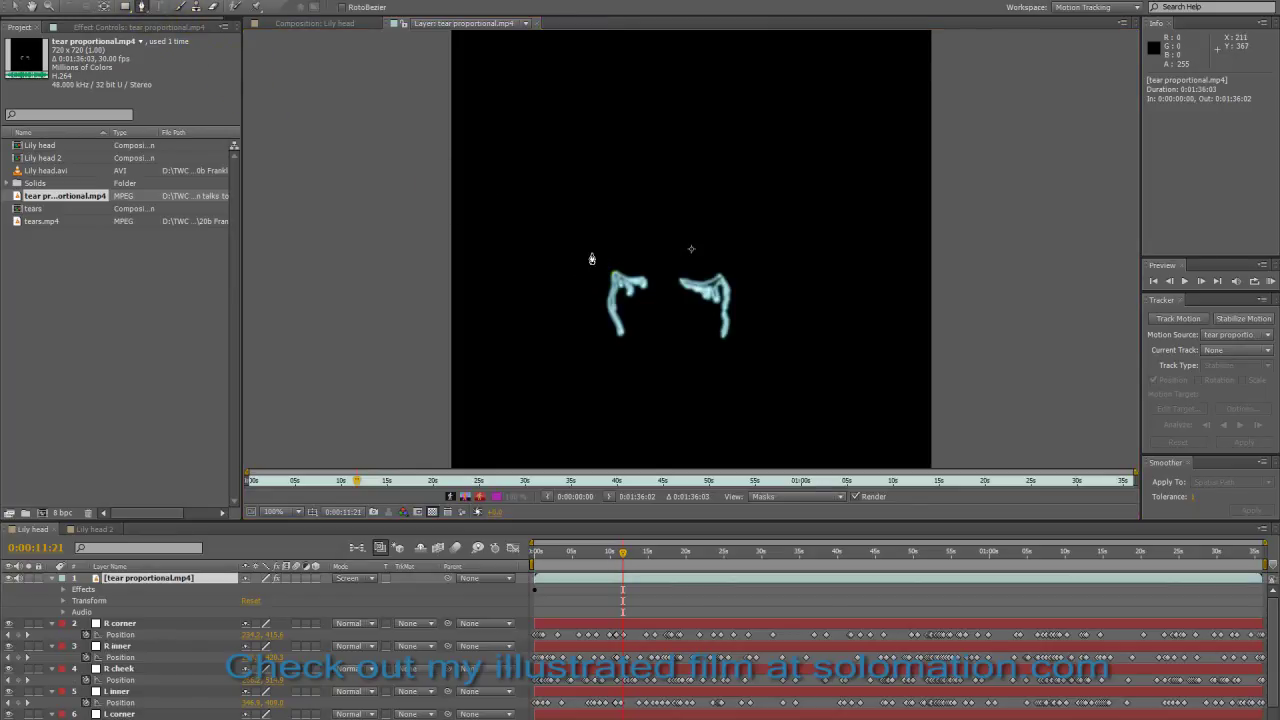
left_click(598, 255)
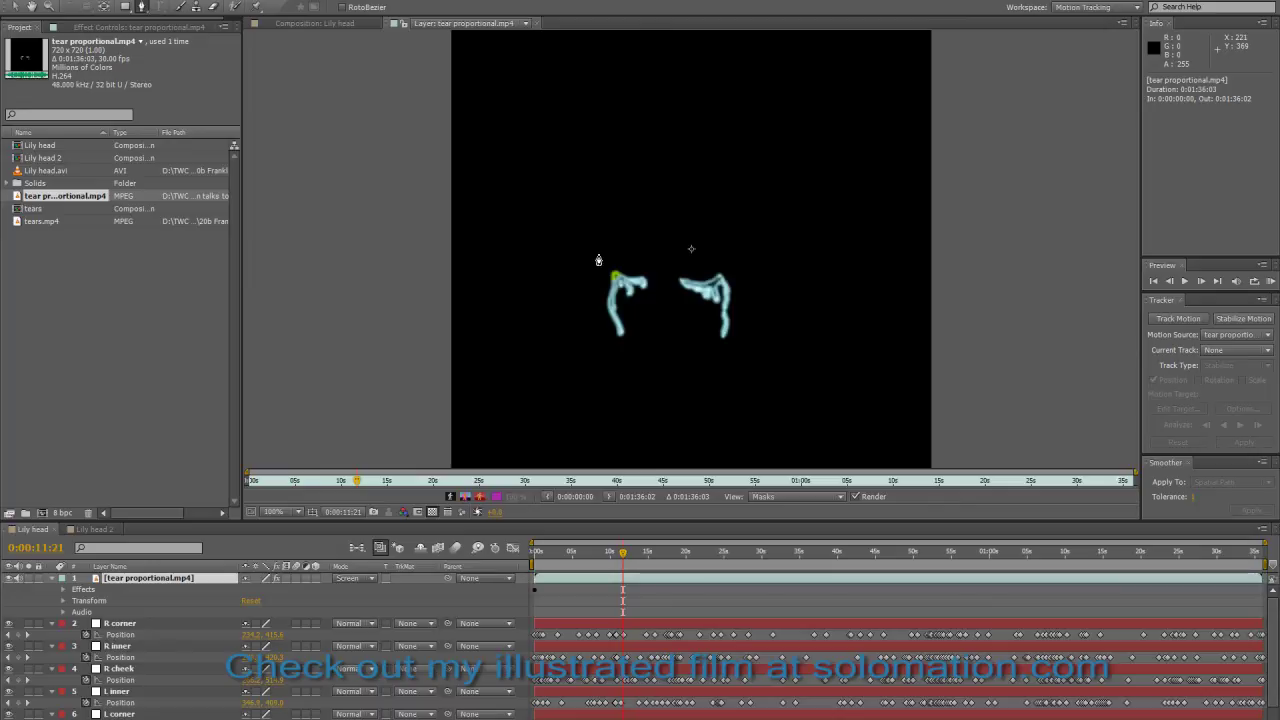
left_click(593, 301)
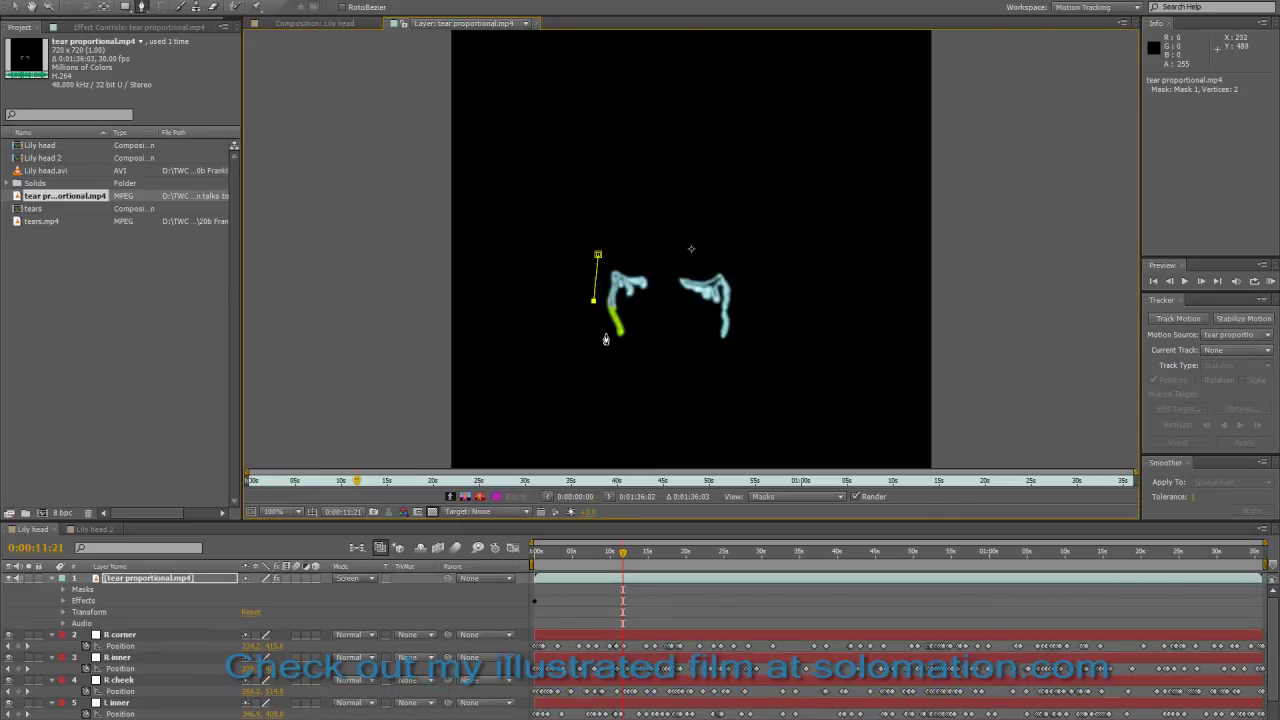
left_click(613, 349)
Finish the six-point mask around the right tear, close it, and return to the Lily head composition.
left_click(734, 349)
left_click(737, 284)
left_click(723, 255)
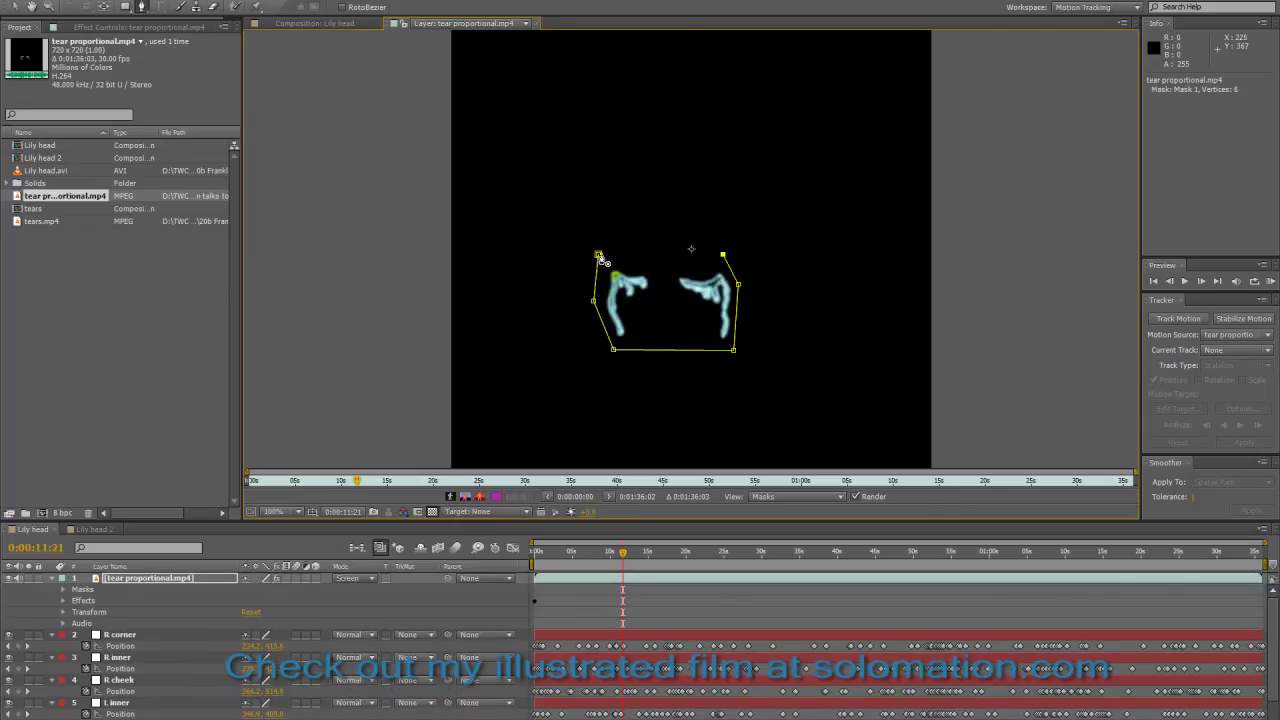
left_click(598, 255)
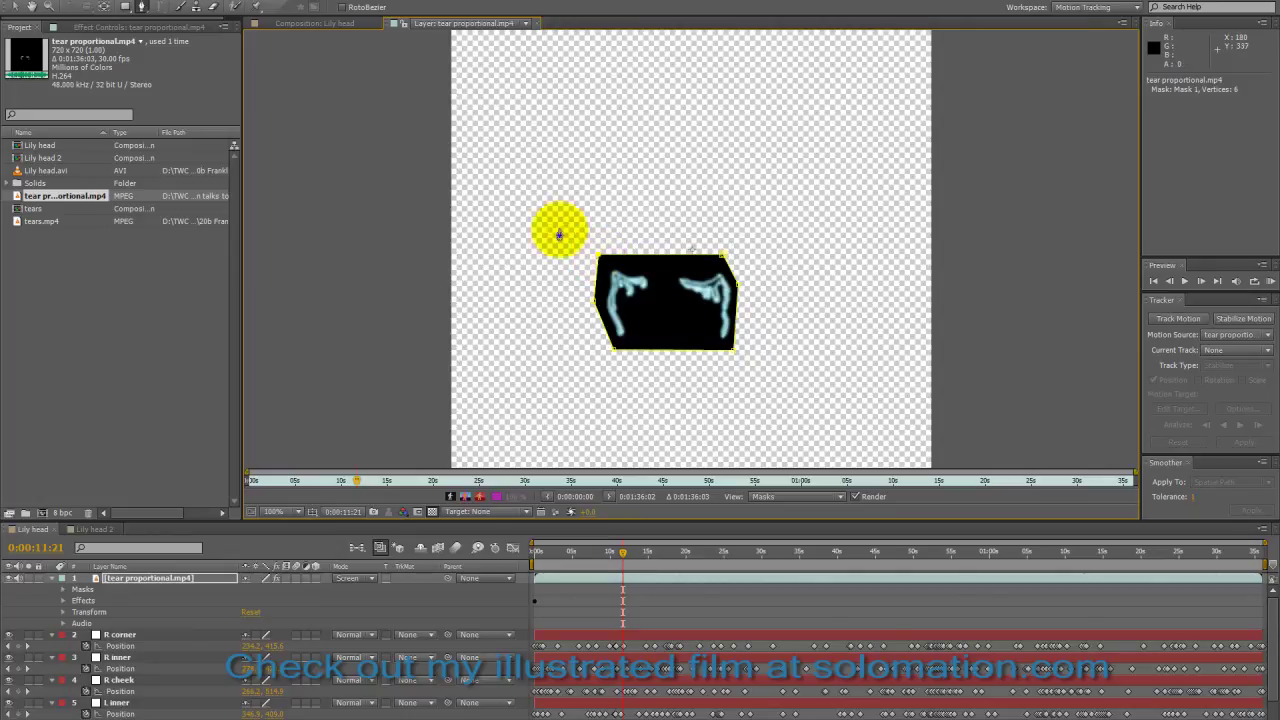
left_click(295, 25)
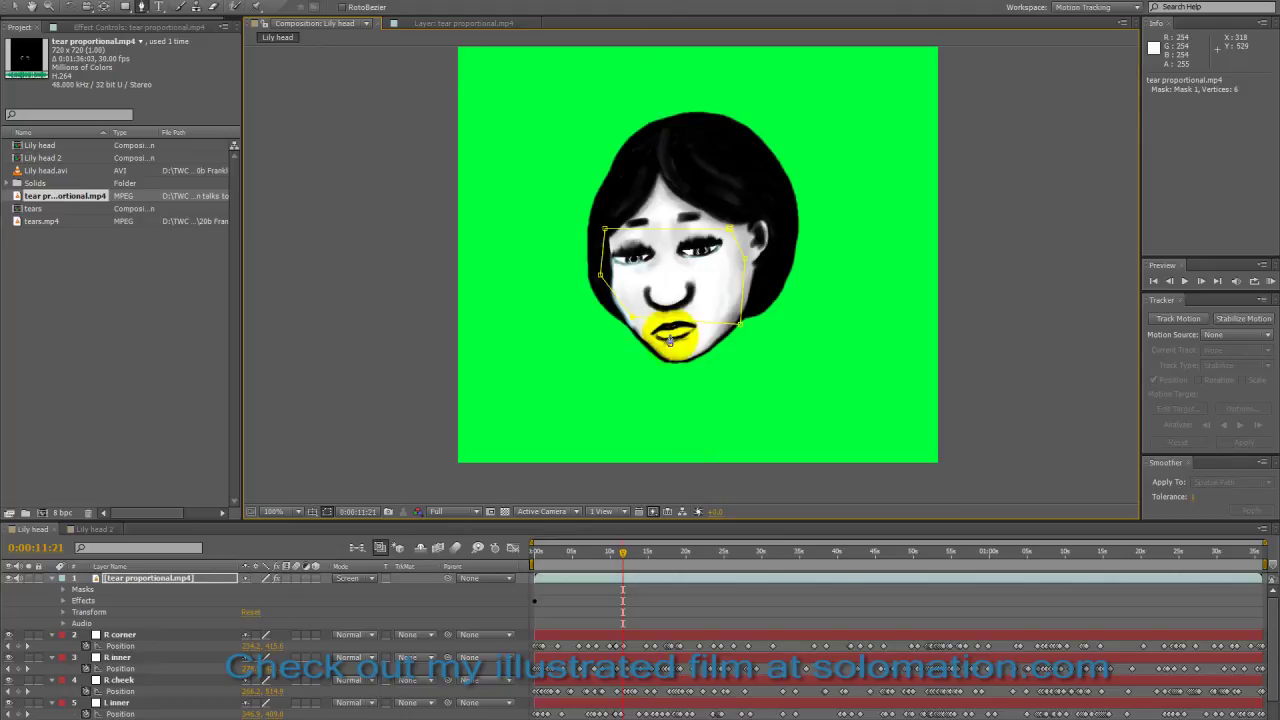
scroll(671, 341, "up", 2)
scroll(671, 343, "down", 2)
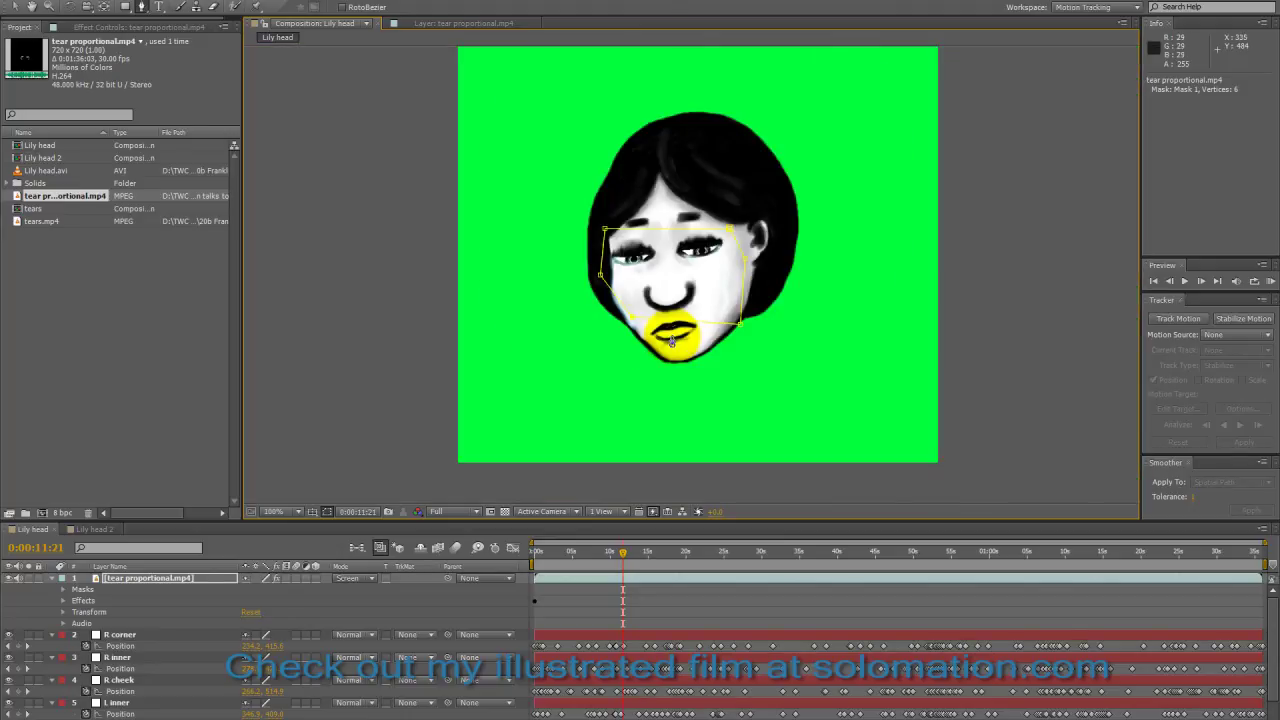